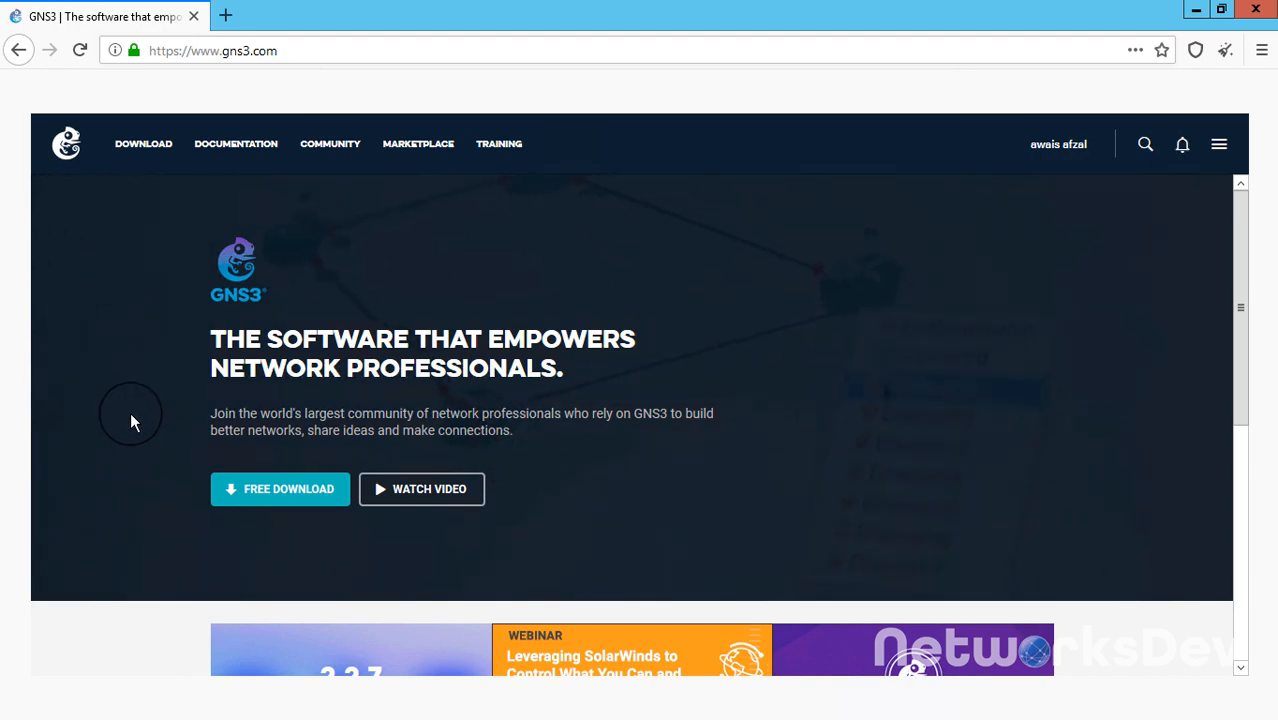
Open the free download page on the GNS3 site to view the available installers, and minimise the browser
scroll(130, 412, down, 2)
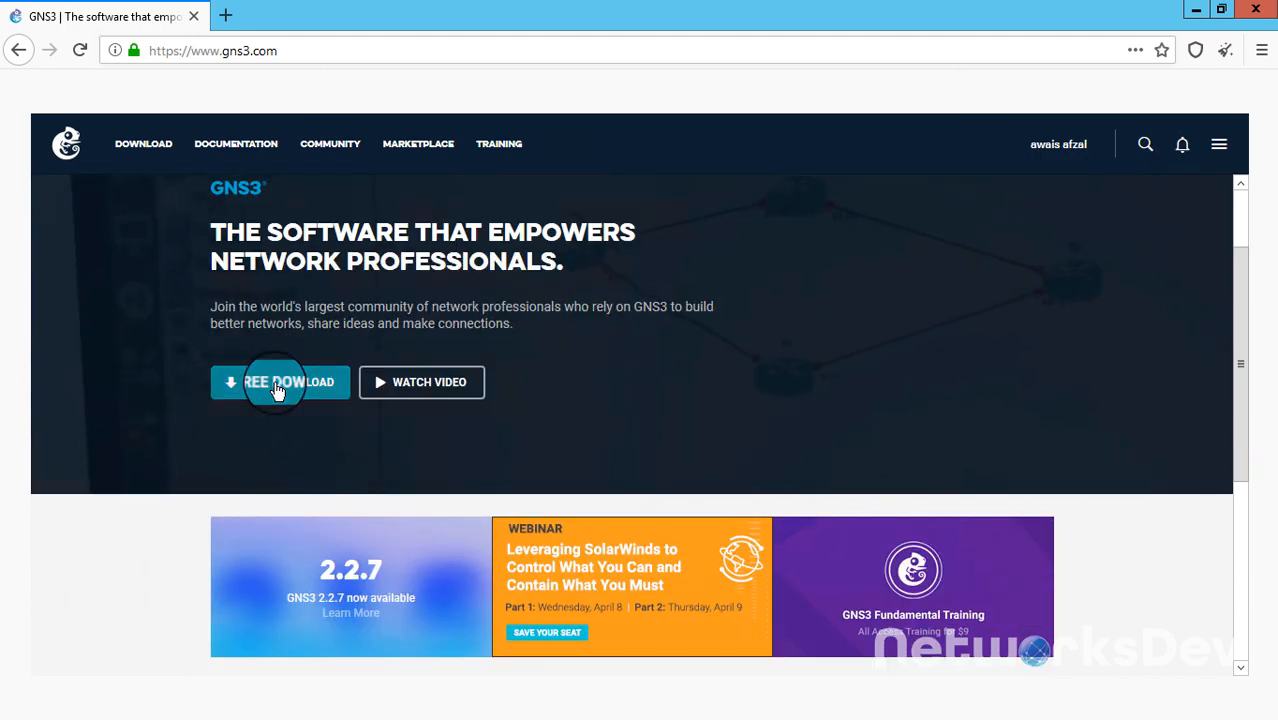
click(276, 394)
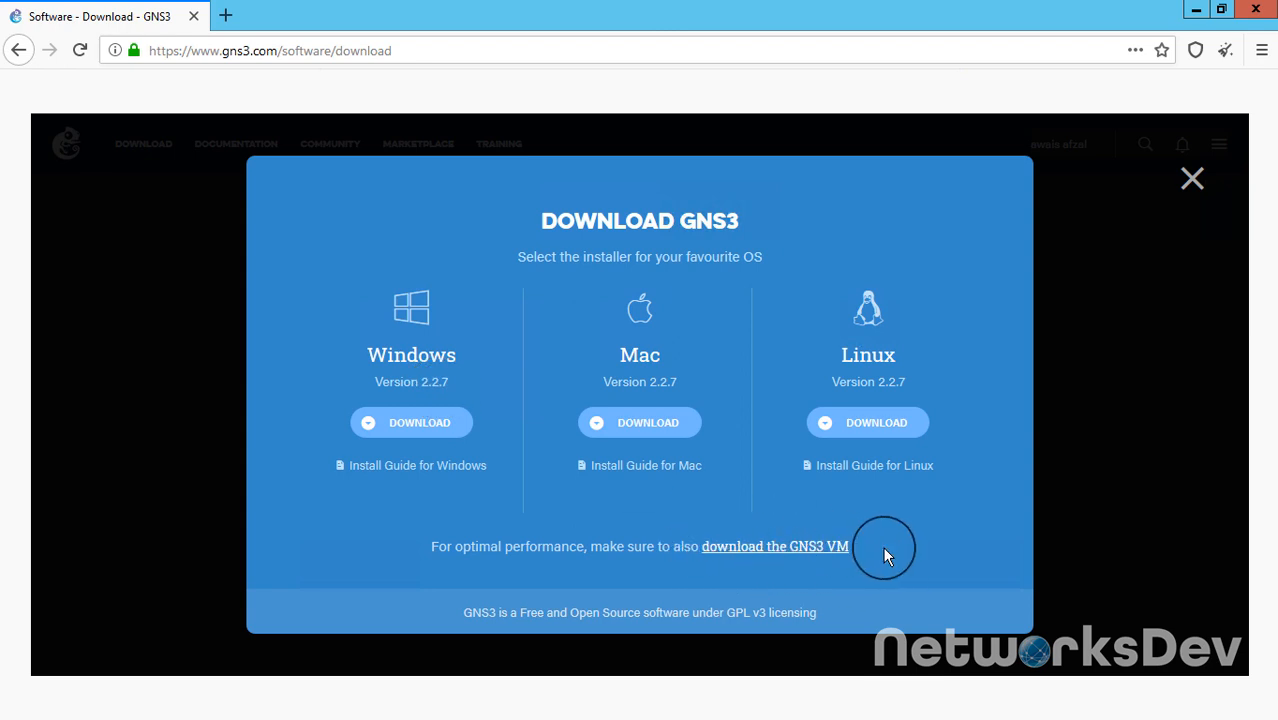
click(1197, 12)
Launch the GNS3-2.2.6-all-in-one-regular installer, accept its license agreement and keep GNS3 as the Start Menu folder
click(508, 254)
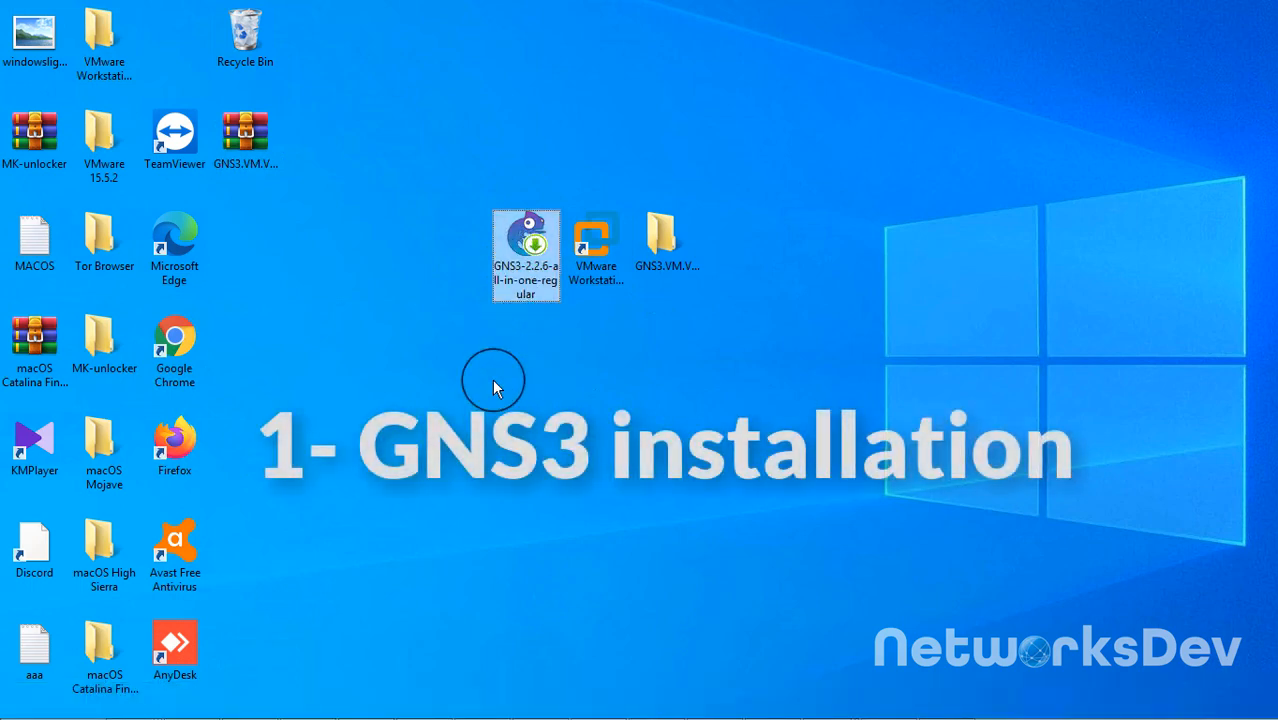
double_click(528, 250)
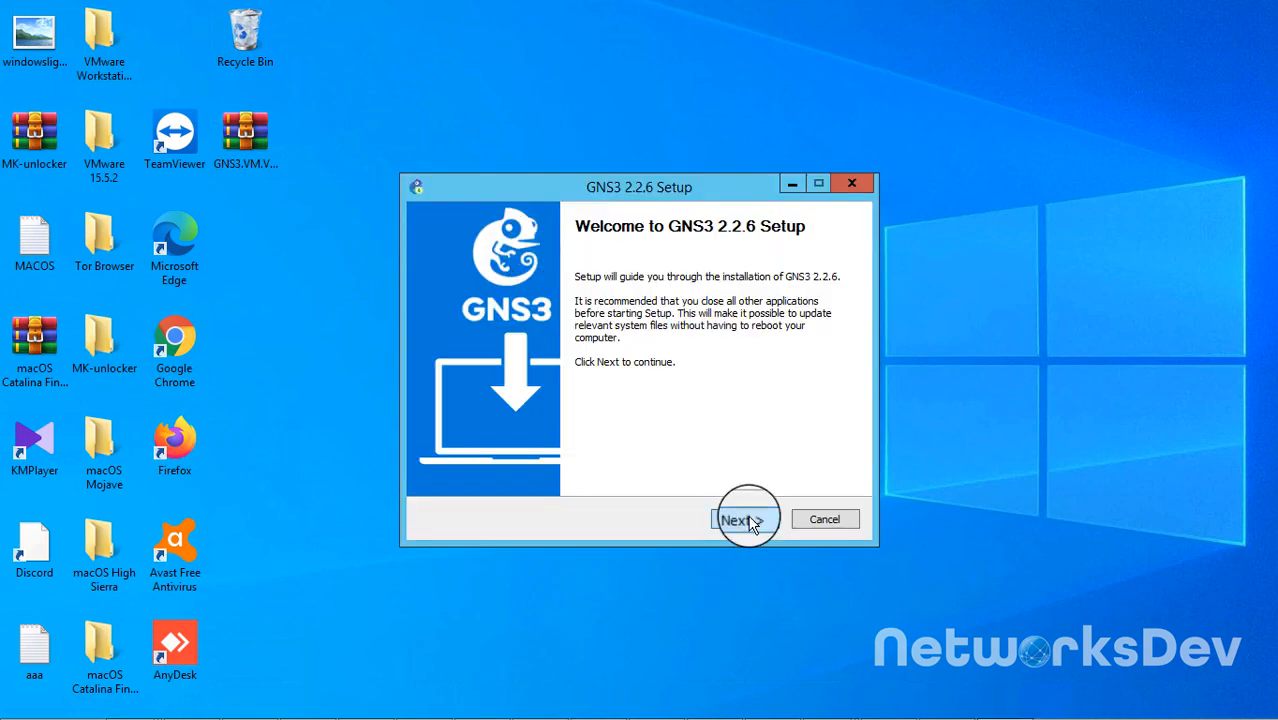
click(745, 520)
click(745, 520)
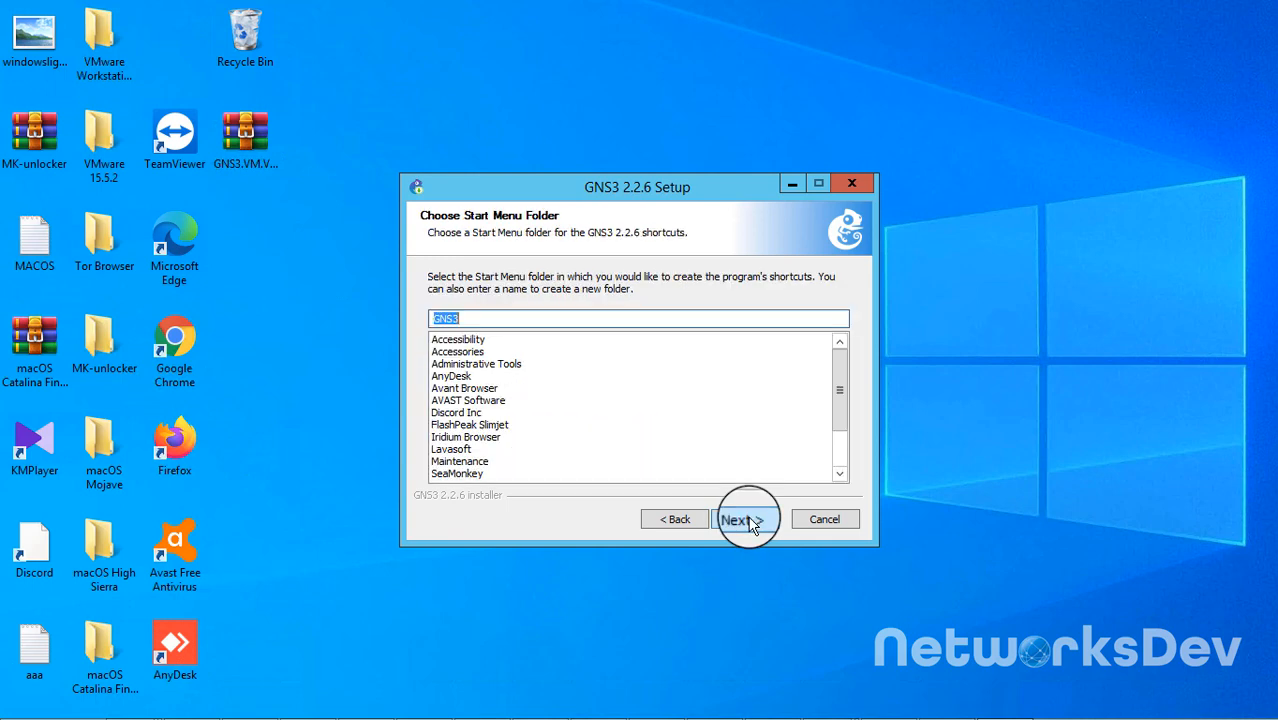
click(745, 520)
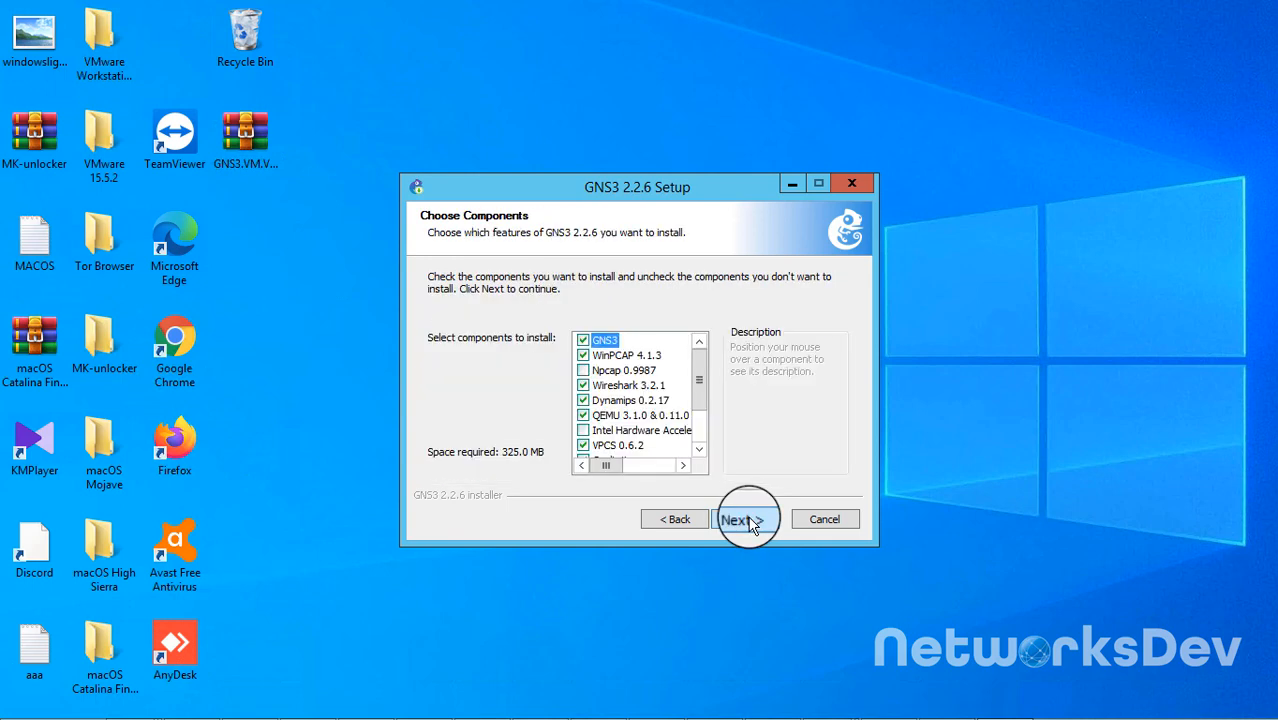
Review and keep the default components, and start installing GNS3 into C:\Program Files\GNS3
mouse_move(699, 376)
mouse_down()
mouse_move(700, 440)
mouse_move(699, 376)
mouse_up()
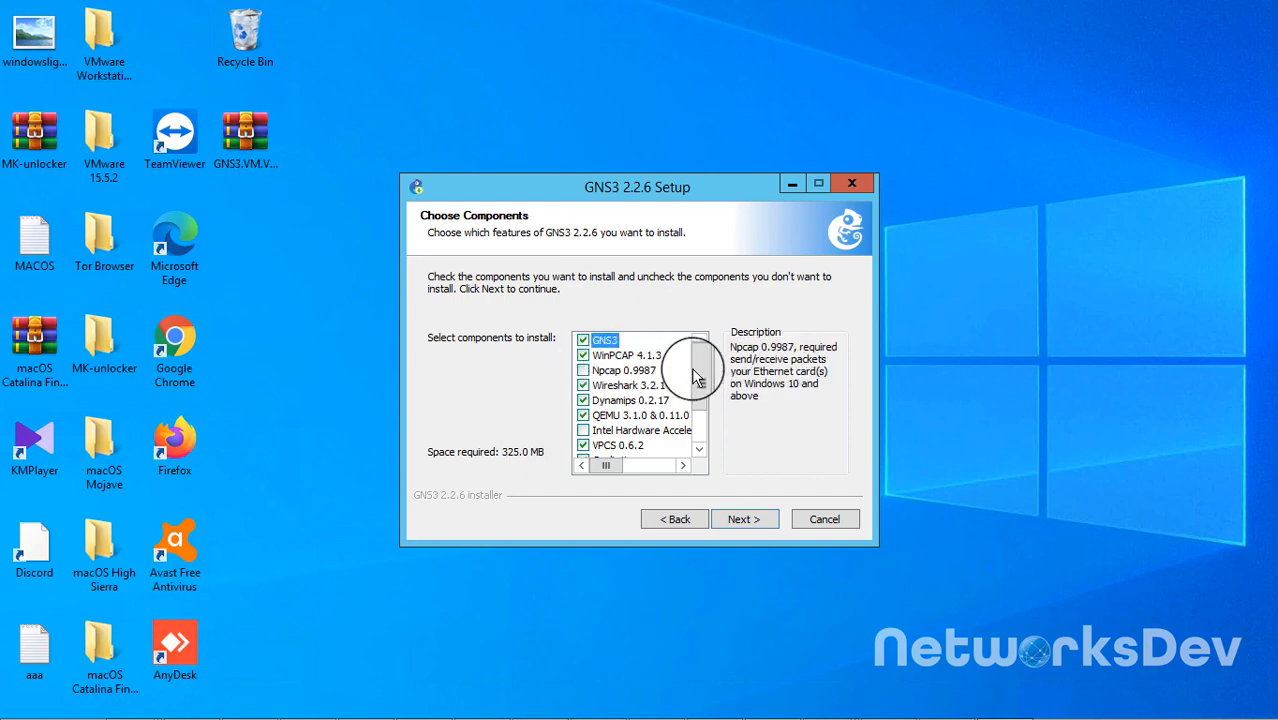
drag(702, 376, 702, 345)
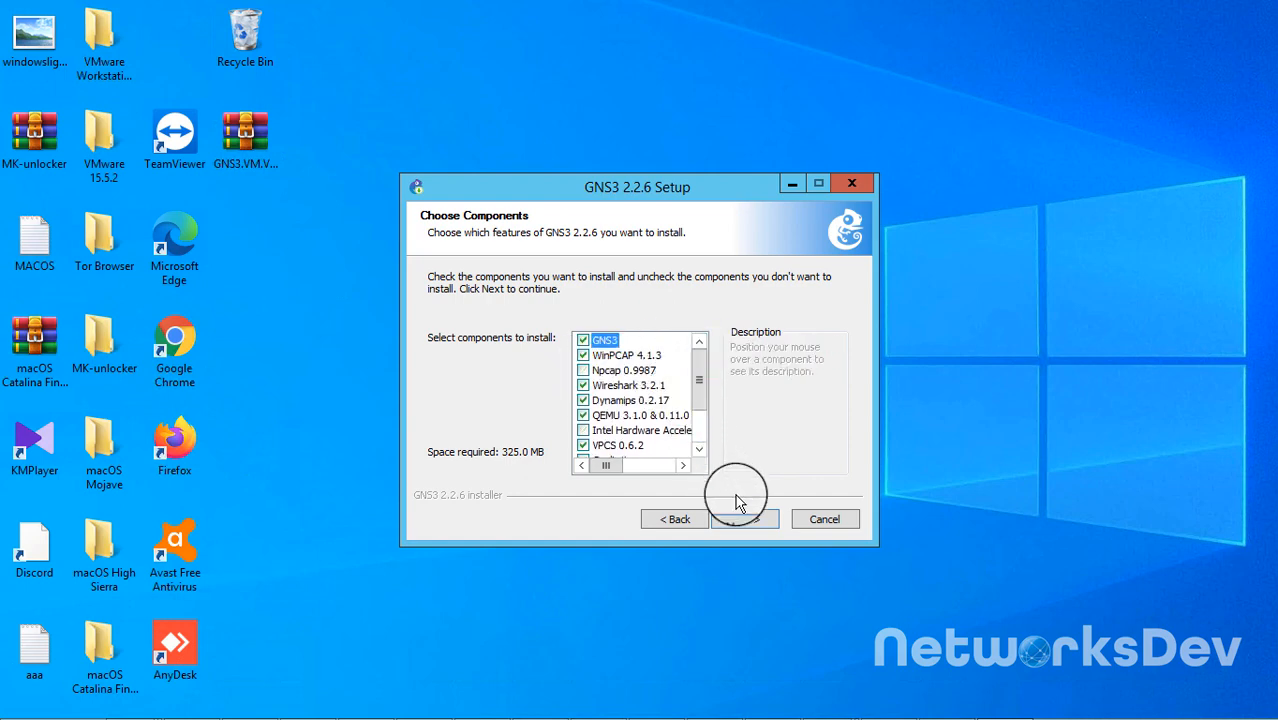
click(745, 518)
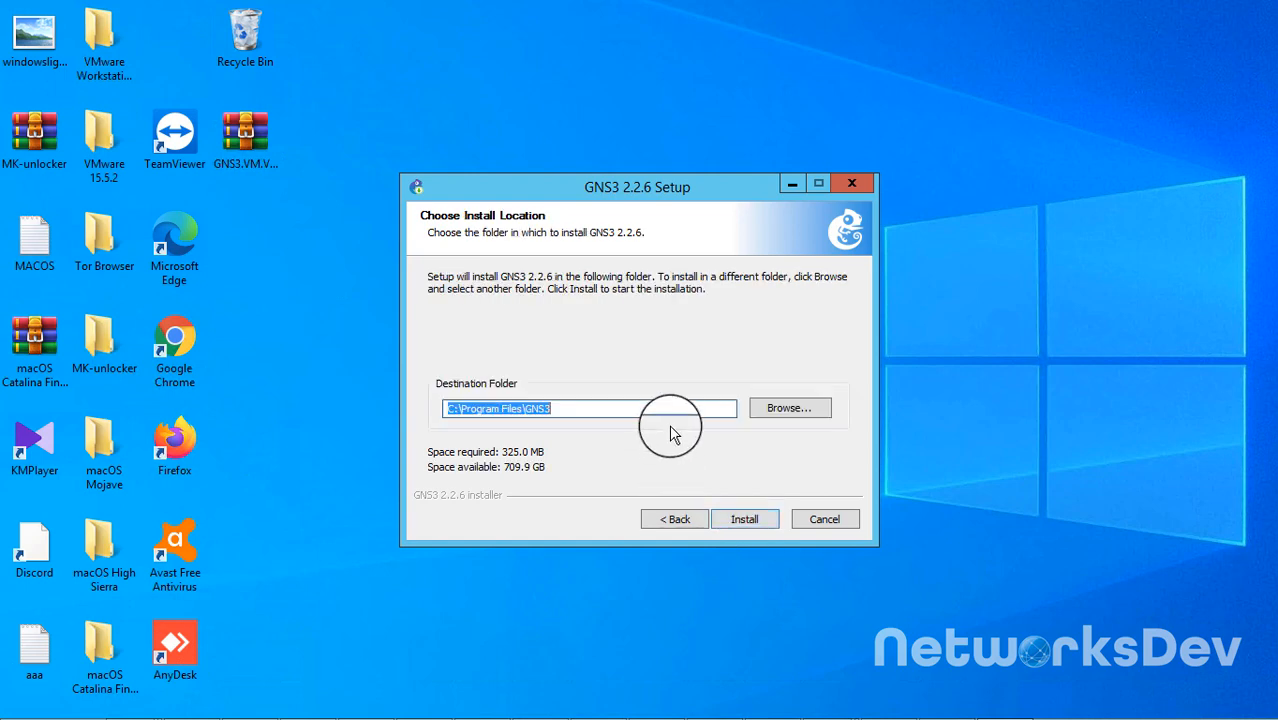
click(641, 408)
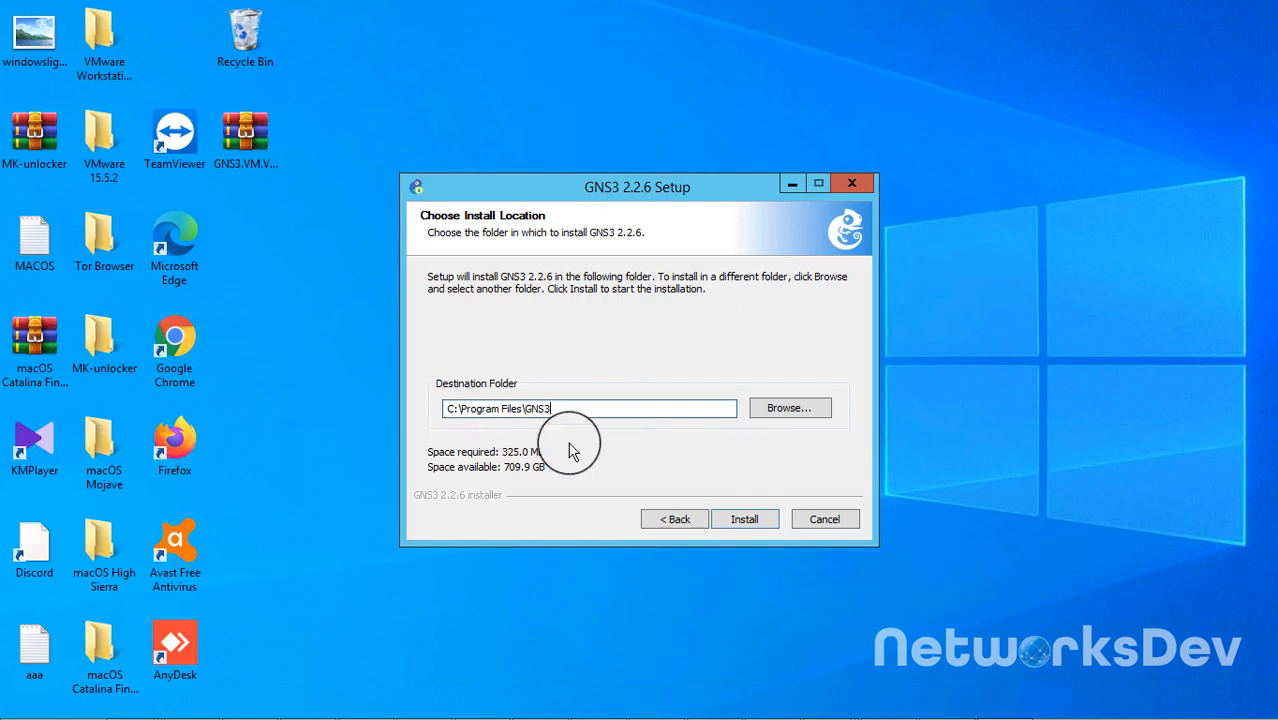
click(752, 521)
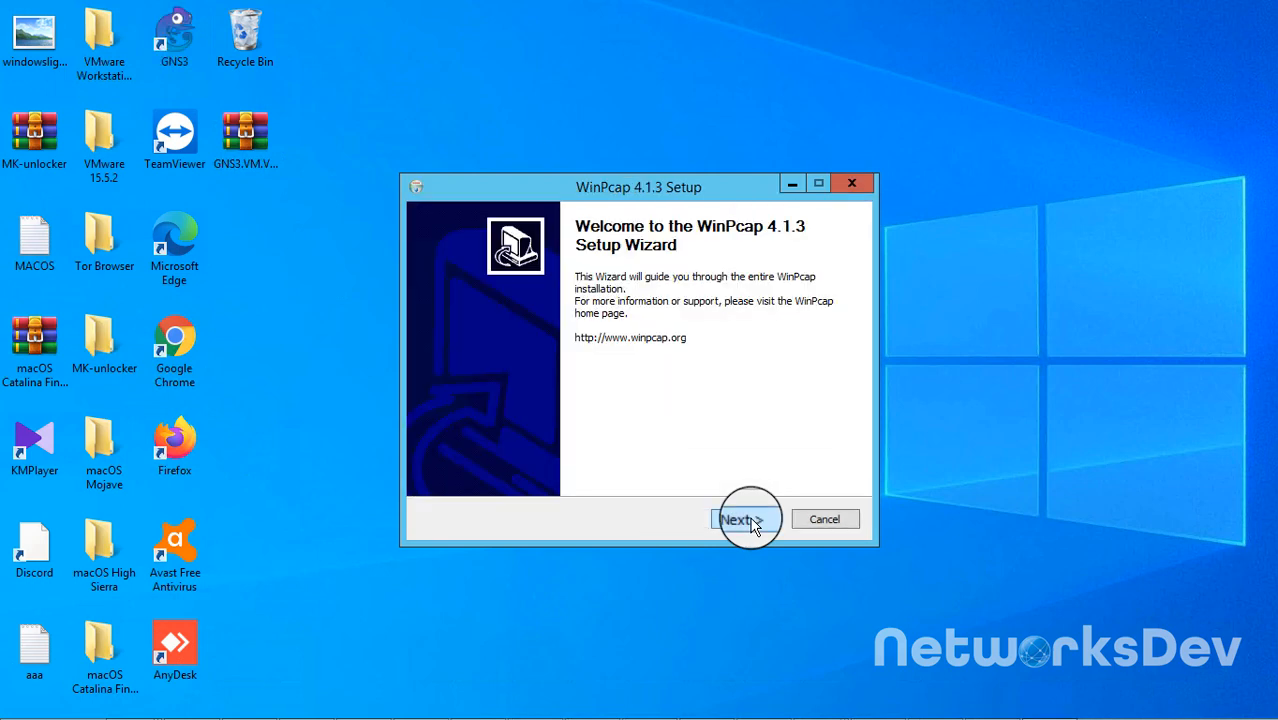
Install WinPcap 4.1.3, accepting its license and keeping the driver's automatic start at boot time, and finish its wizard
click(740, 519)
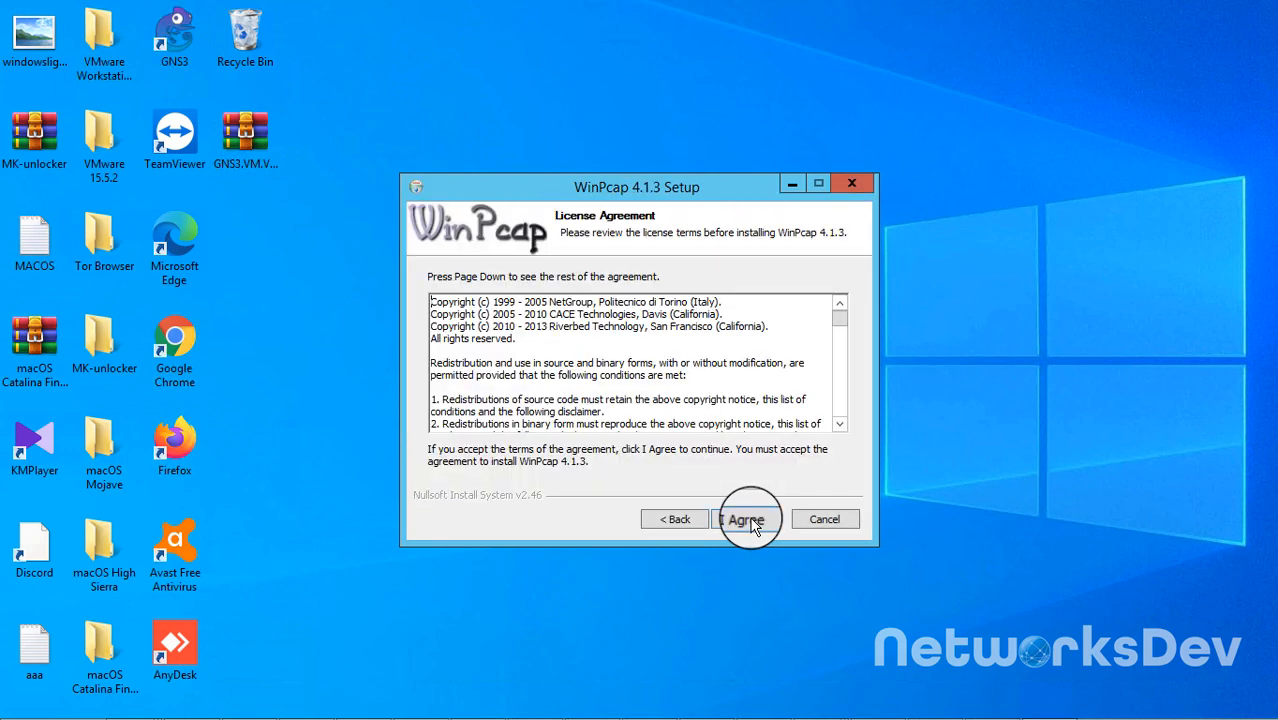
click(742, 520)
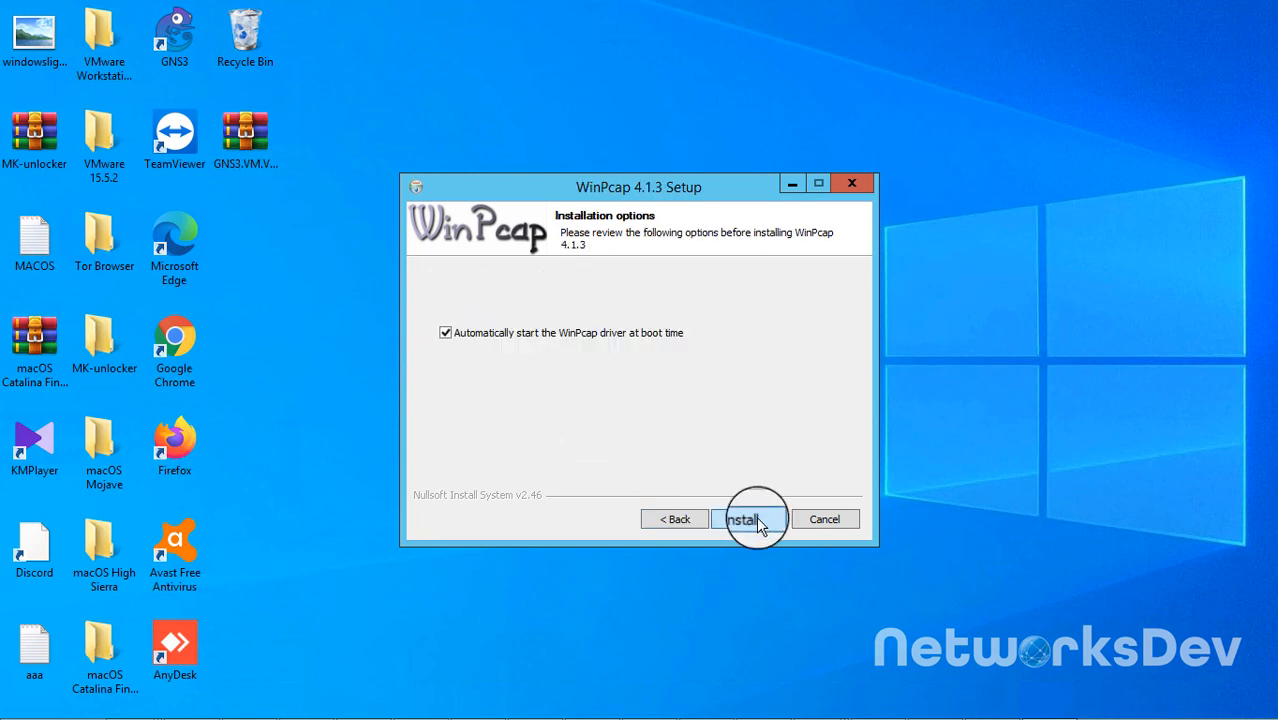
click(750, 521)
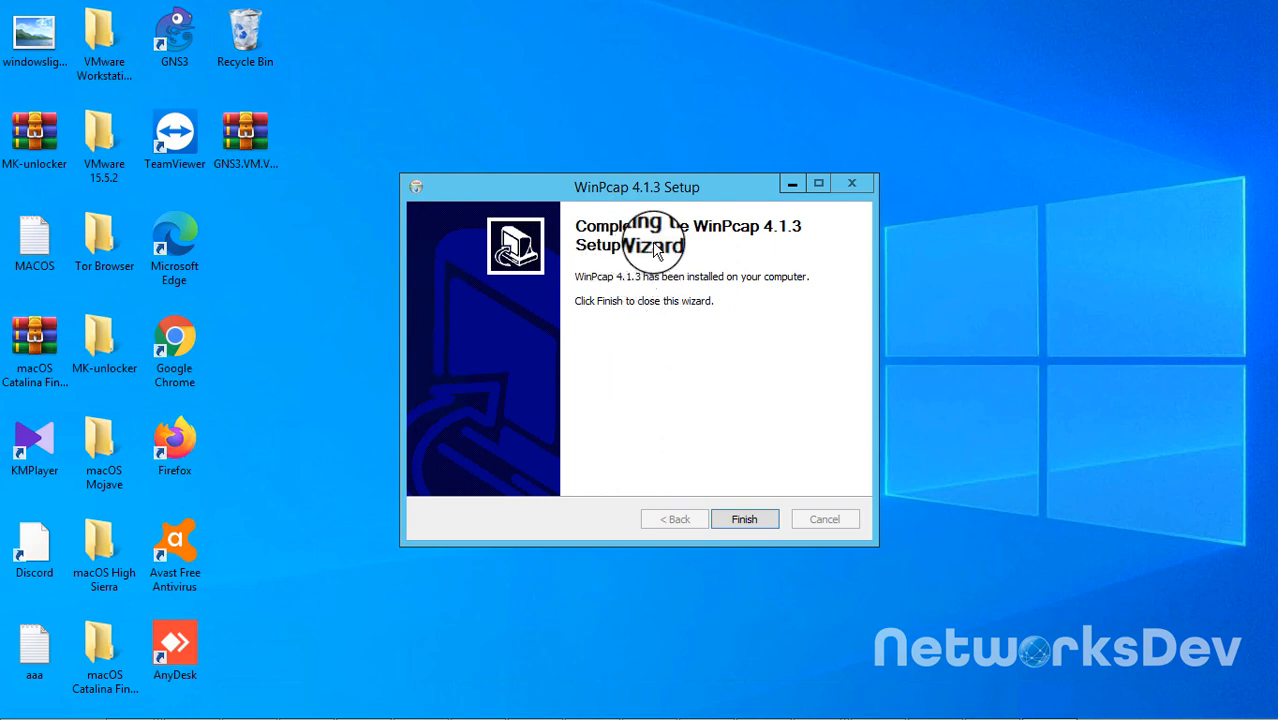
click(754, 519)
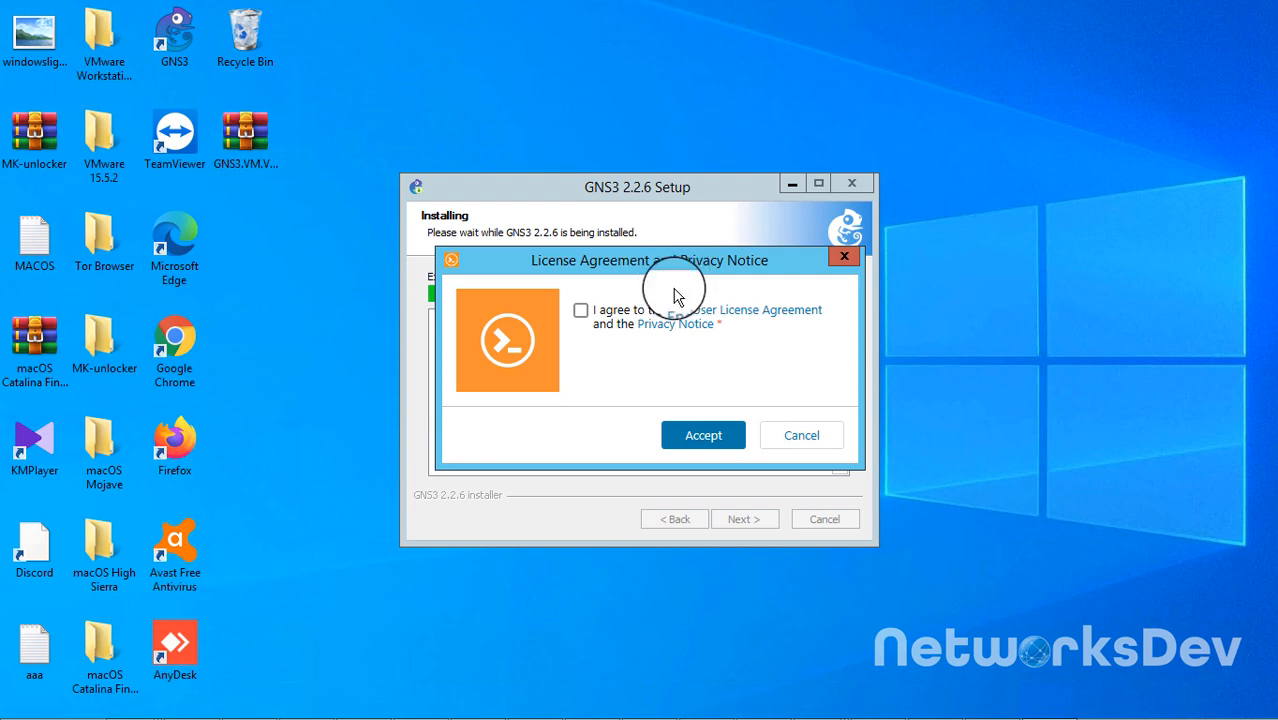
Accept the Solar-PuTTY license agreement and privacy notice, and submit an email address for the registration
click(580, 311)
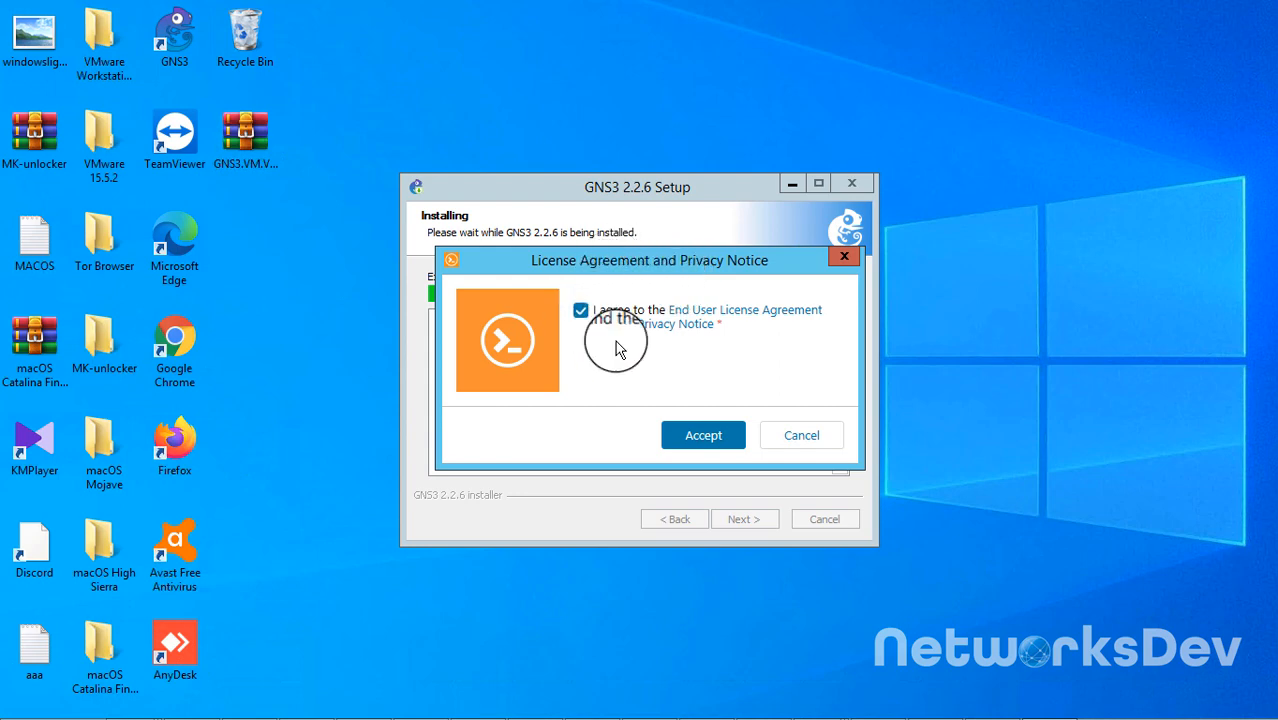
click(708, 437)
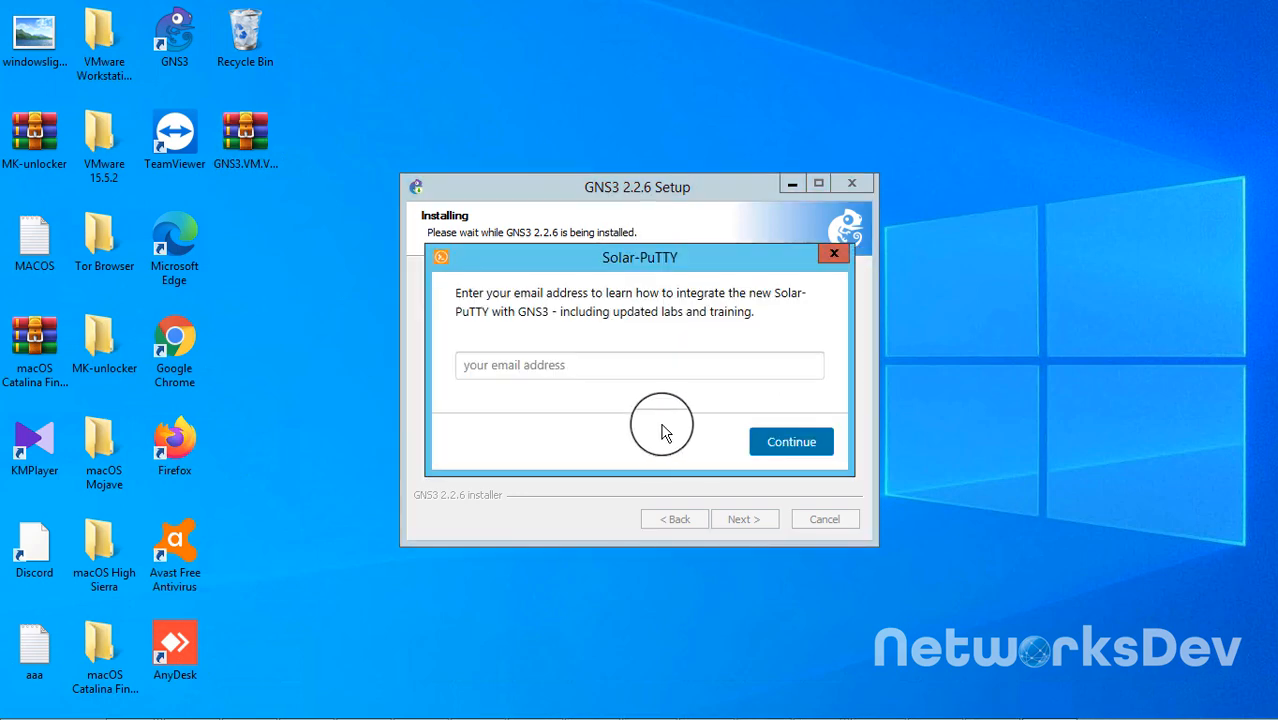
click(788, 444)
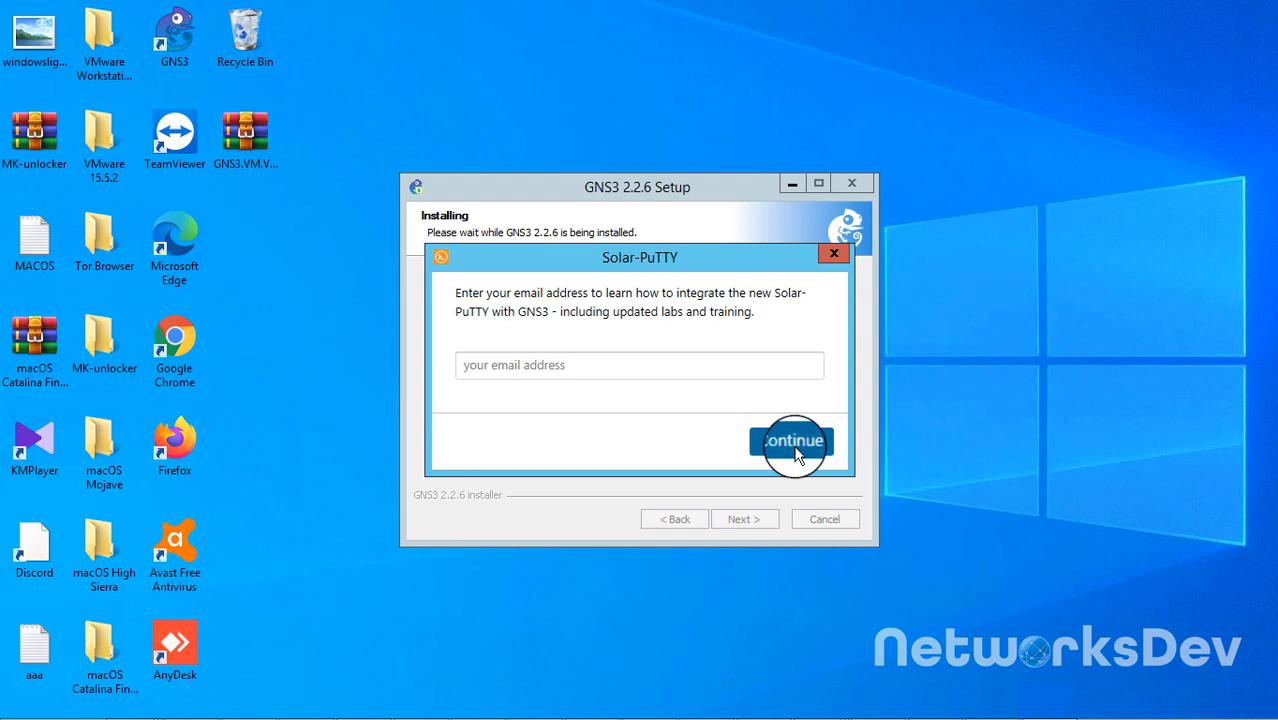
click(686, 362)
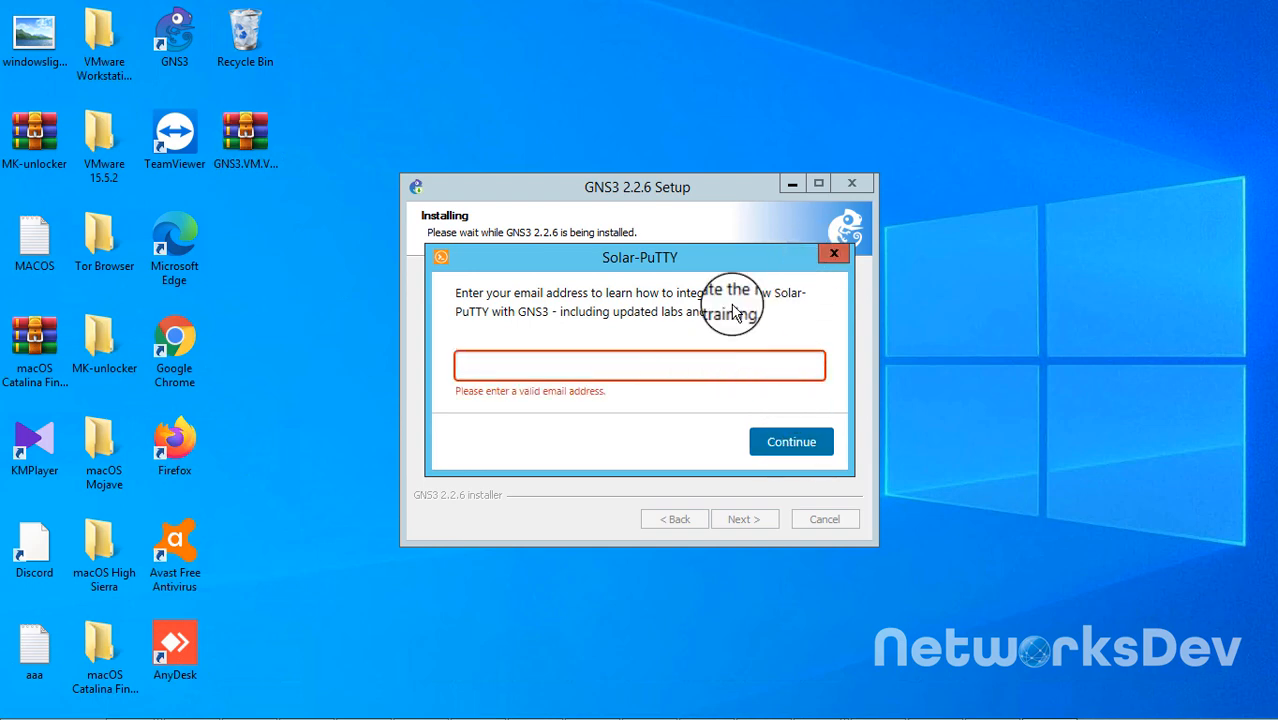
click(784, 444)
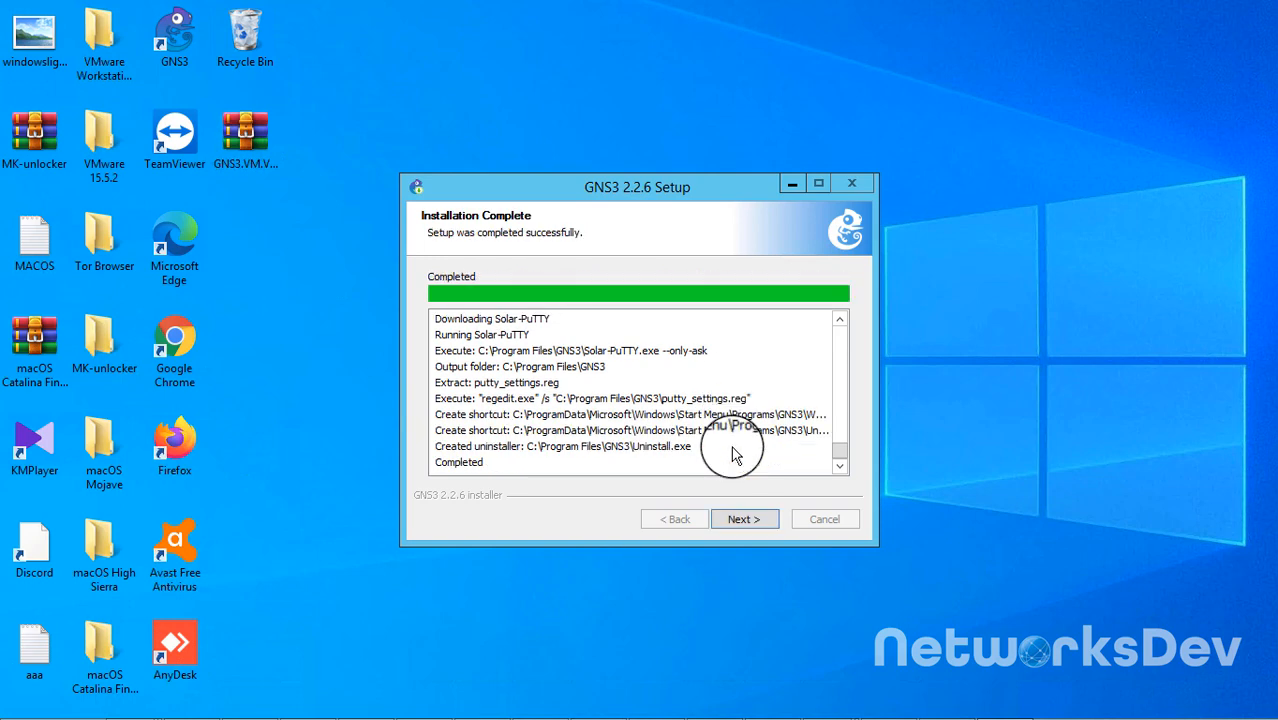
Decline the free Solarwinds Standard Toolset license and finish the GNS3 setup with Start GNS3 enabled
click(743, 519)
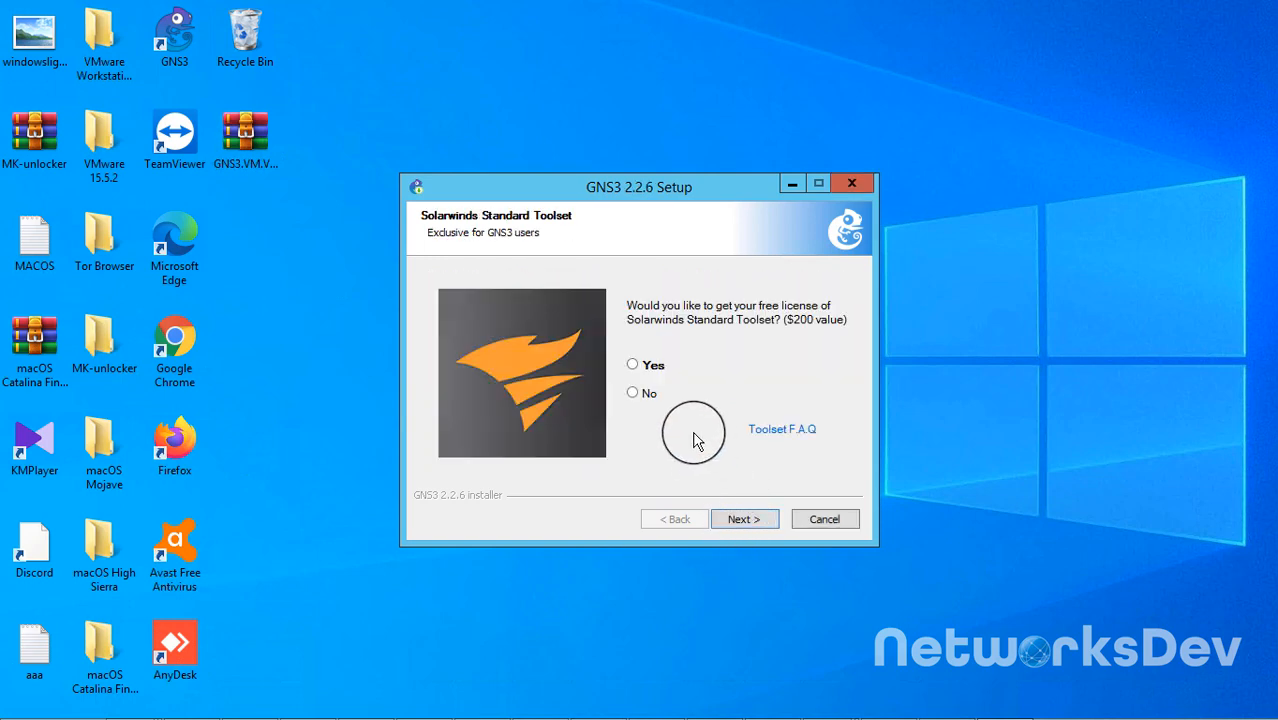
click(632, 393)
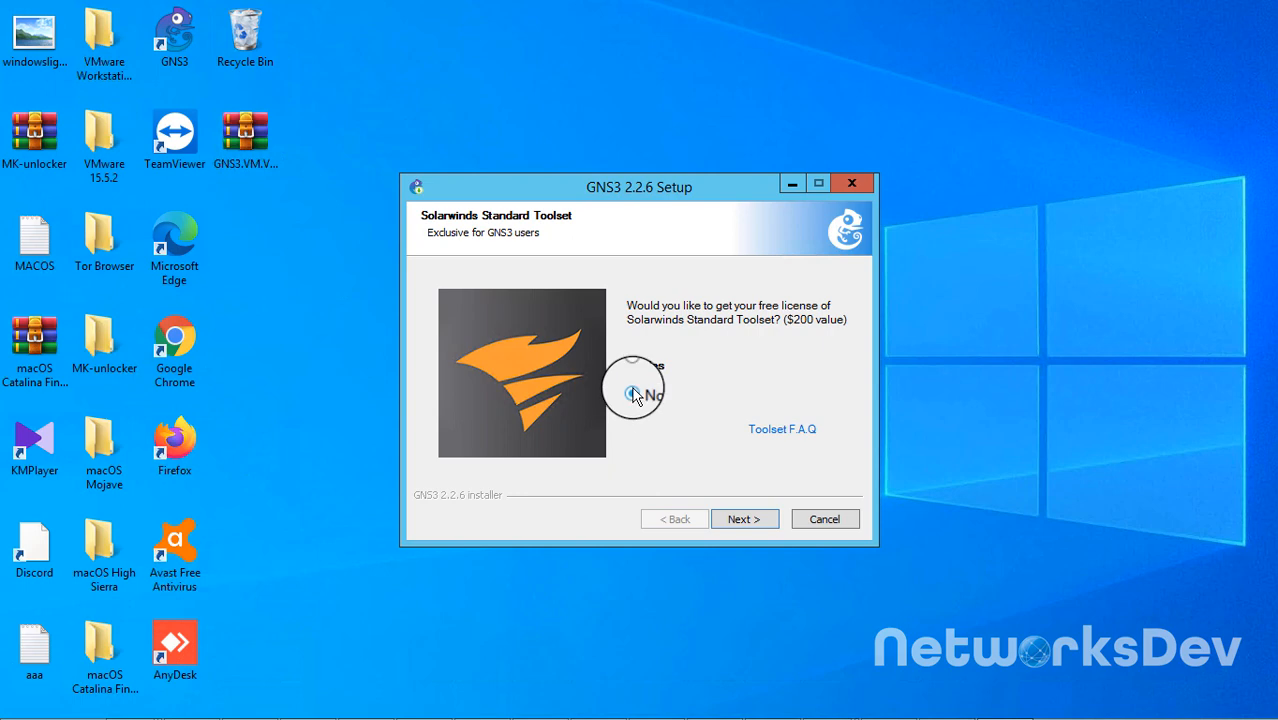
click(740, 520)
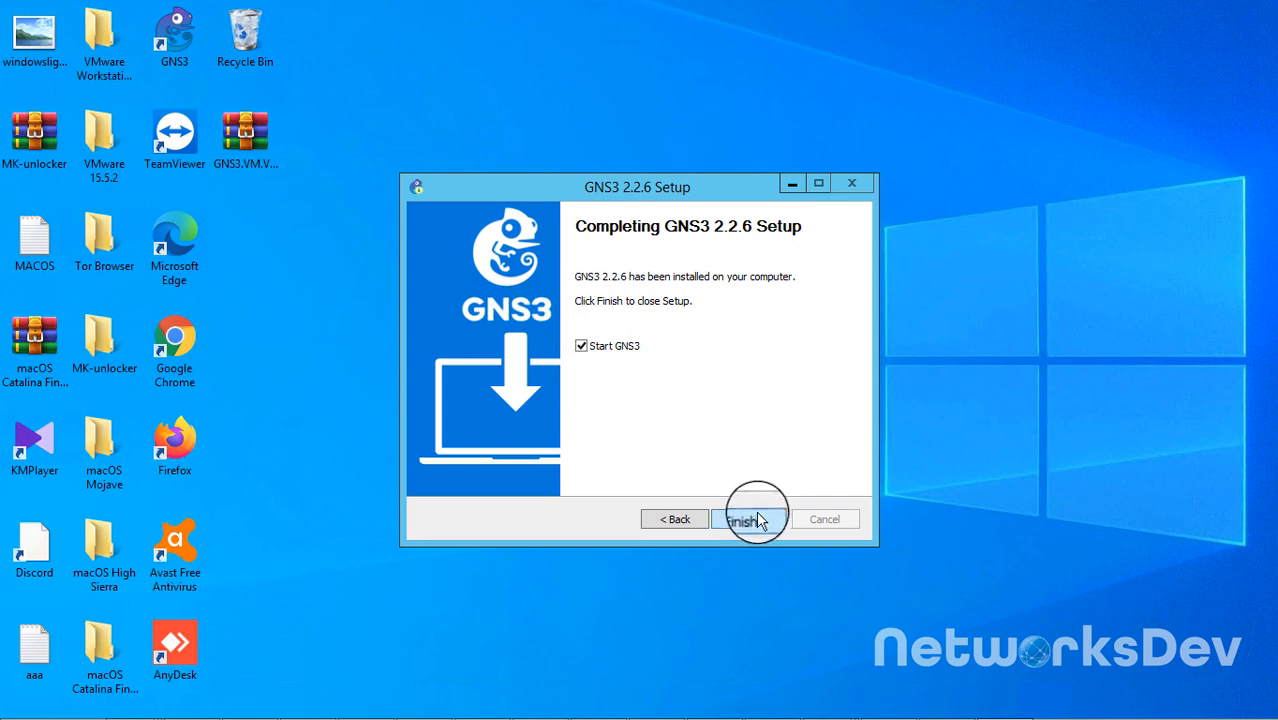
click(757, 520)
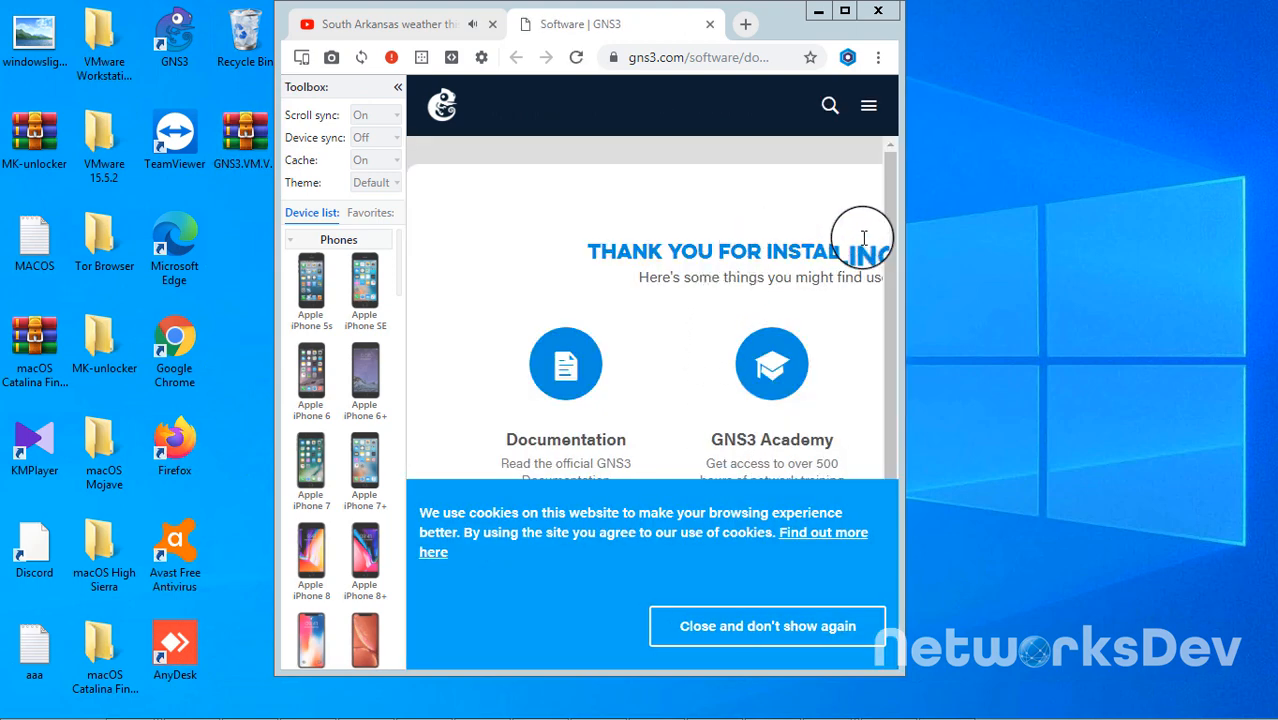
Widen and minimise the browser's thank-you page, and close GNS3 after cancelling its Setup Wizard
drag(904, 251, 1137, 244)
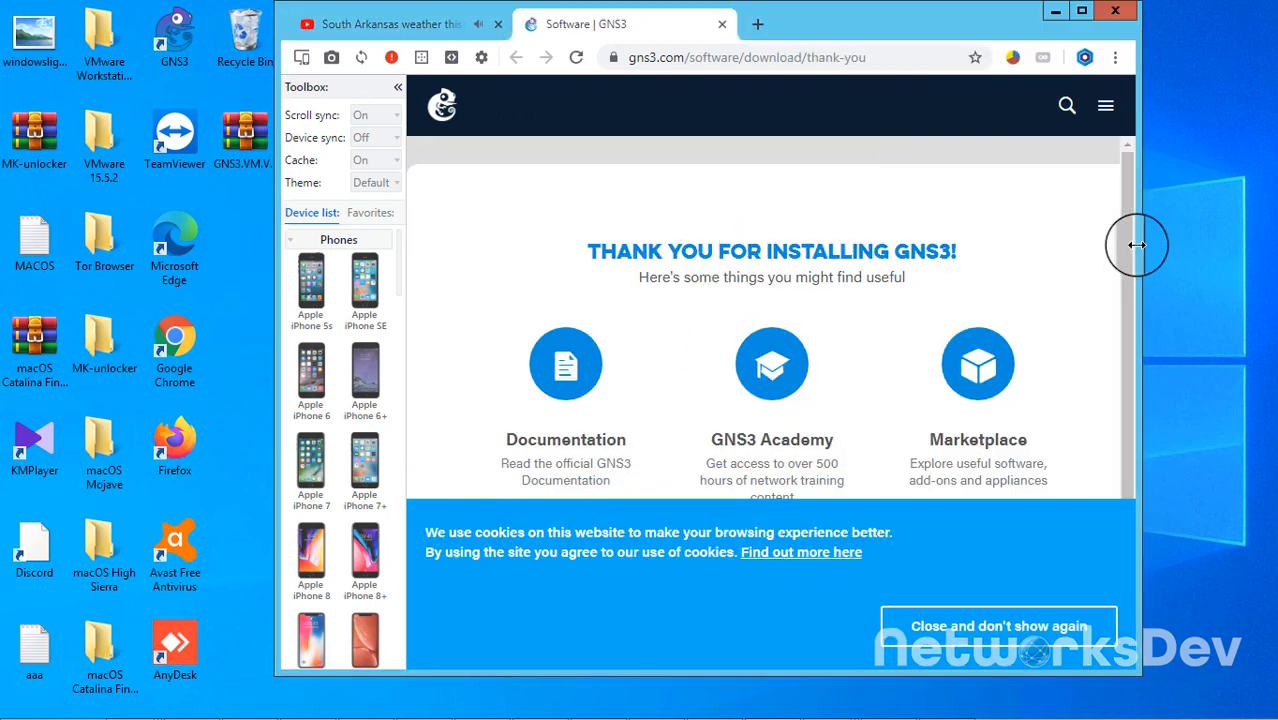
click(1055, 12)
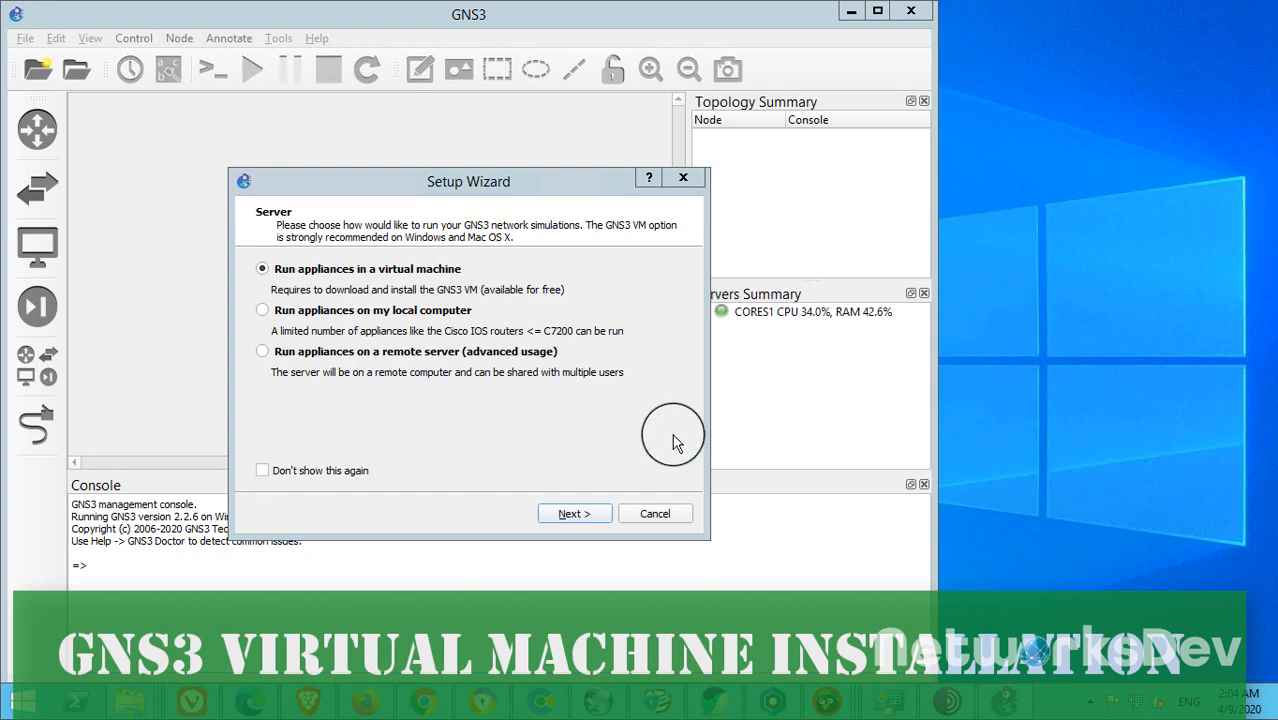
click(657, 519)
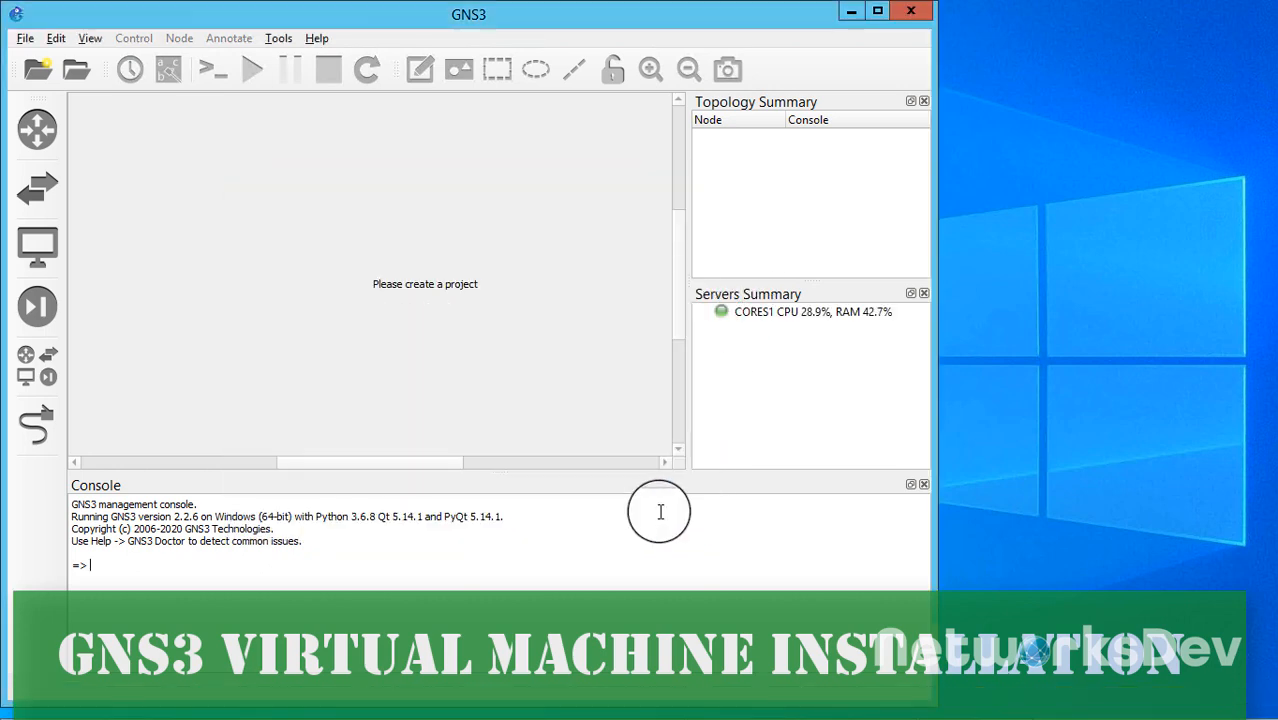
click(910, 13)
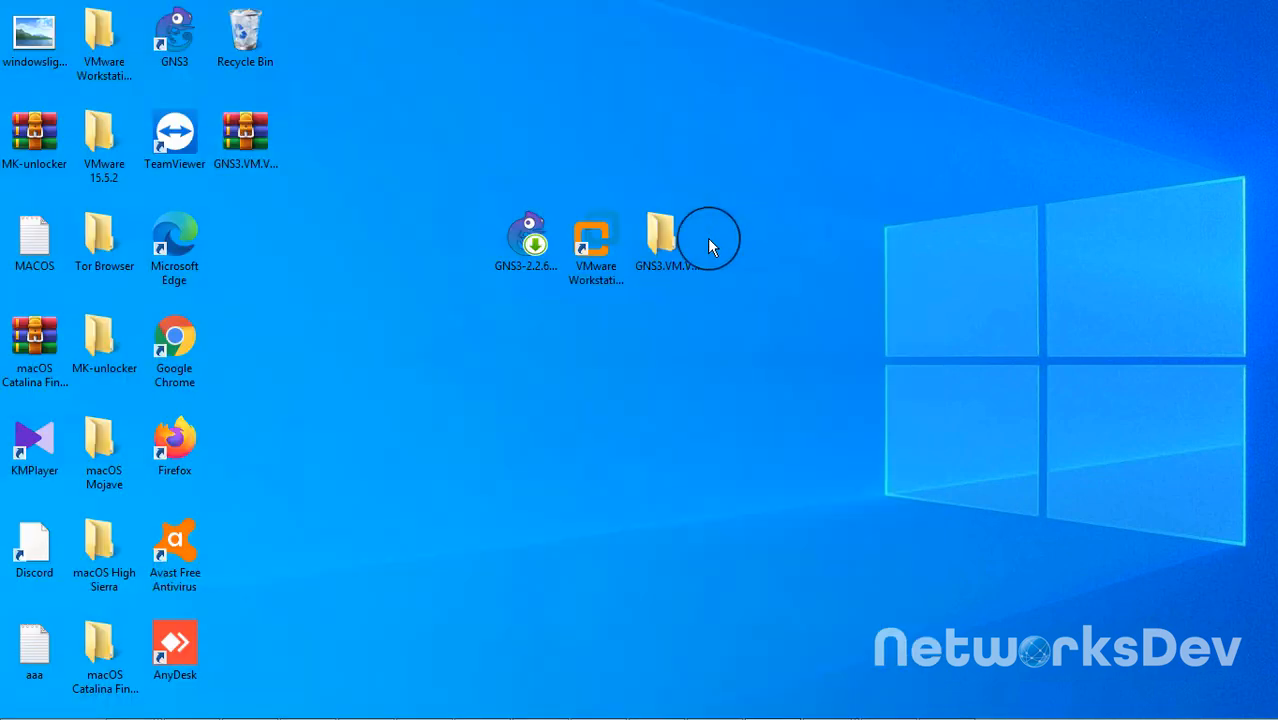
Launch VMware Workstation from the desktop and show its Home page
drag(665, 240, 844, 246)
double_click(603, 248)
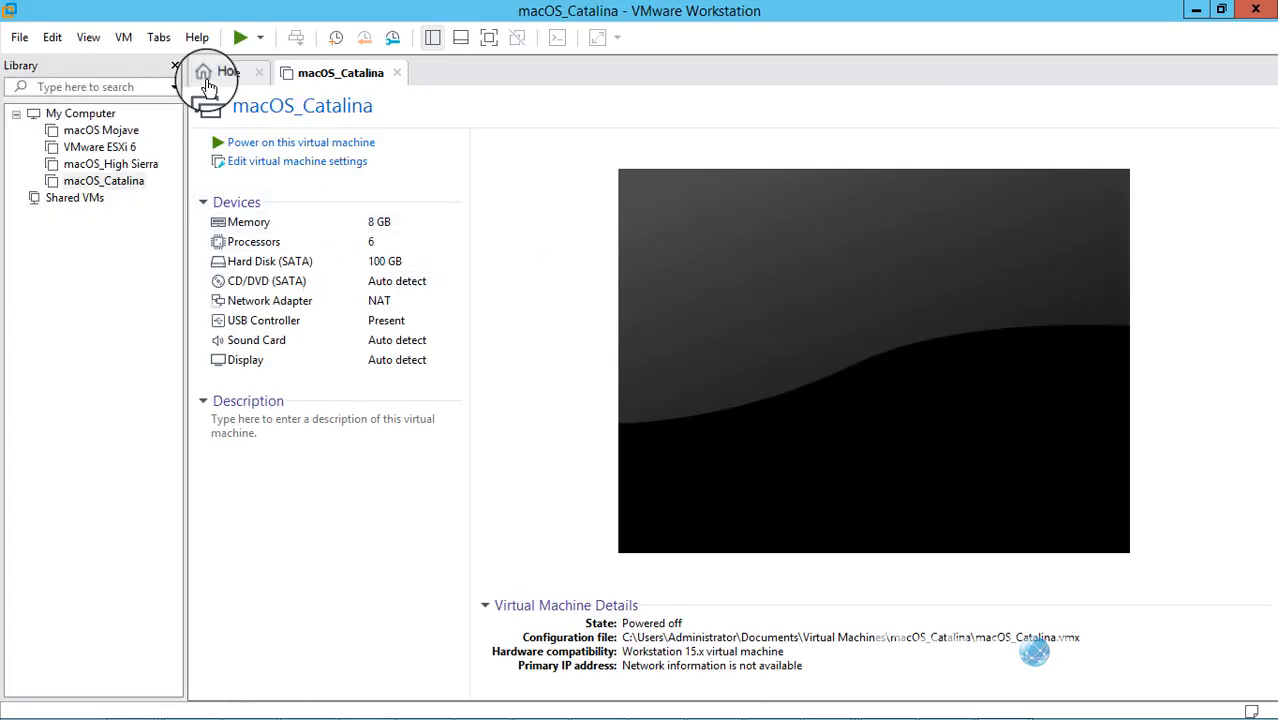
click(207, 80)
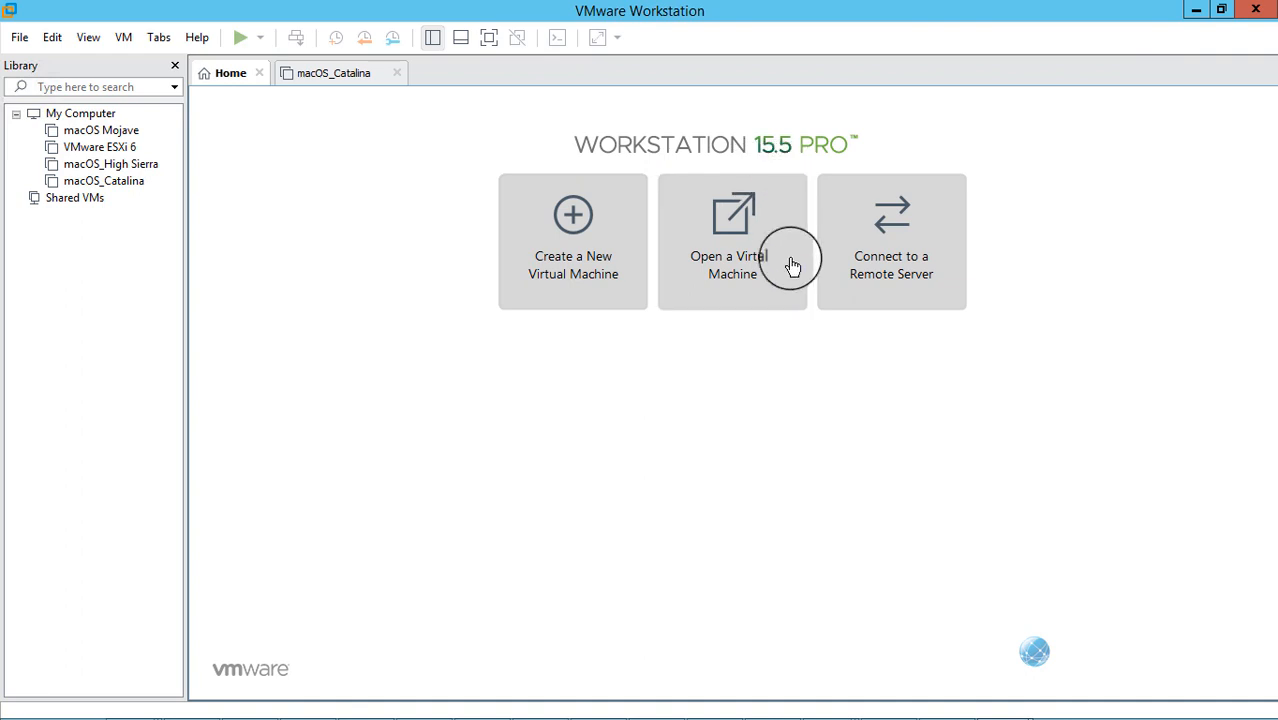
Open the GNS3 VM file from the desktop folder GNS3.VM.VMware.Workstation.2.2.6 as a virtual machine to import
click(745, 275)
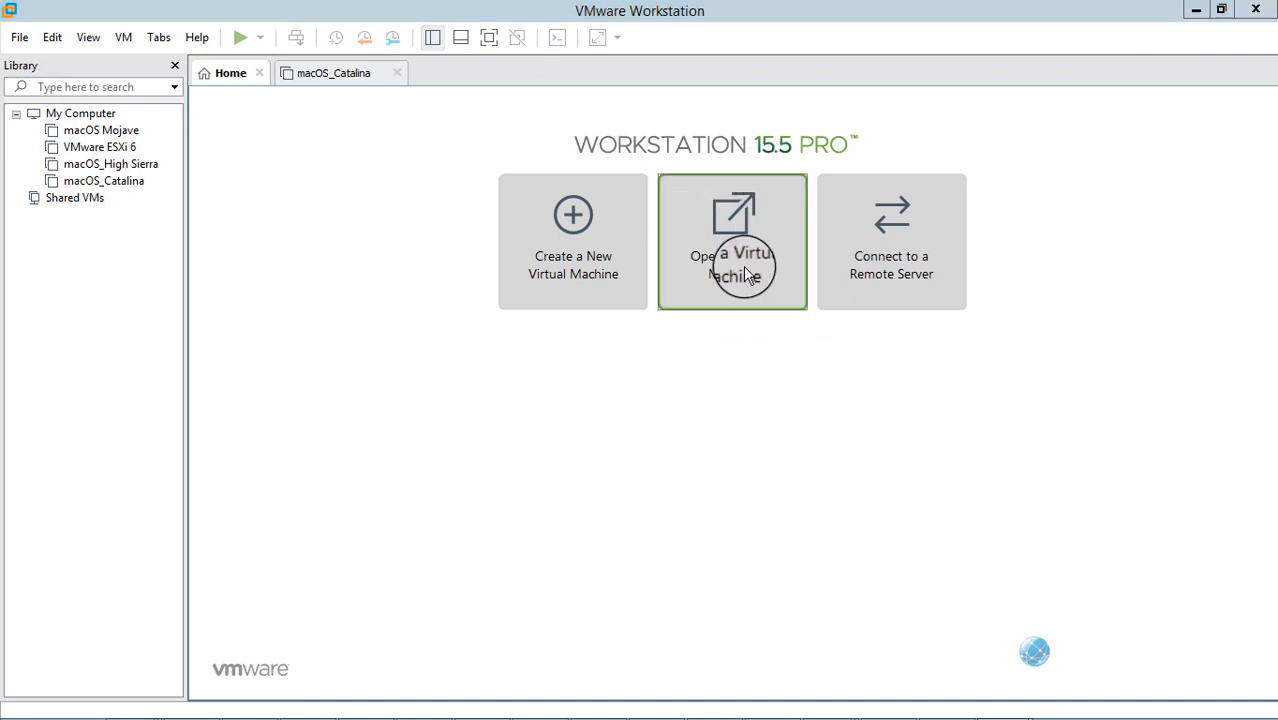
click(69, 158)
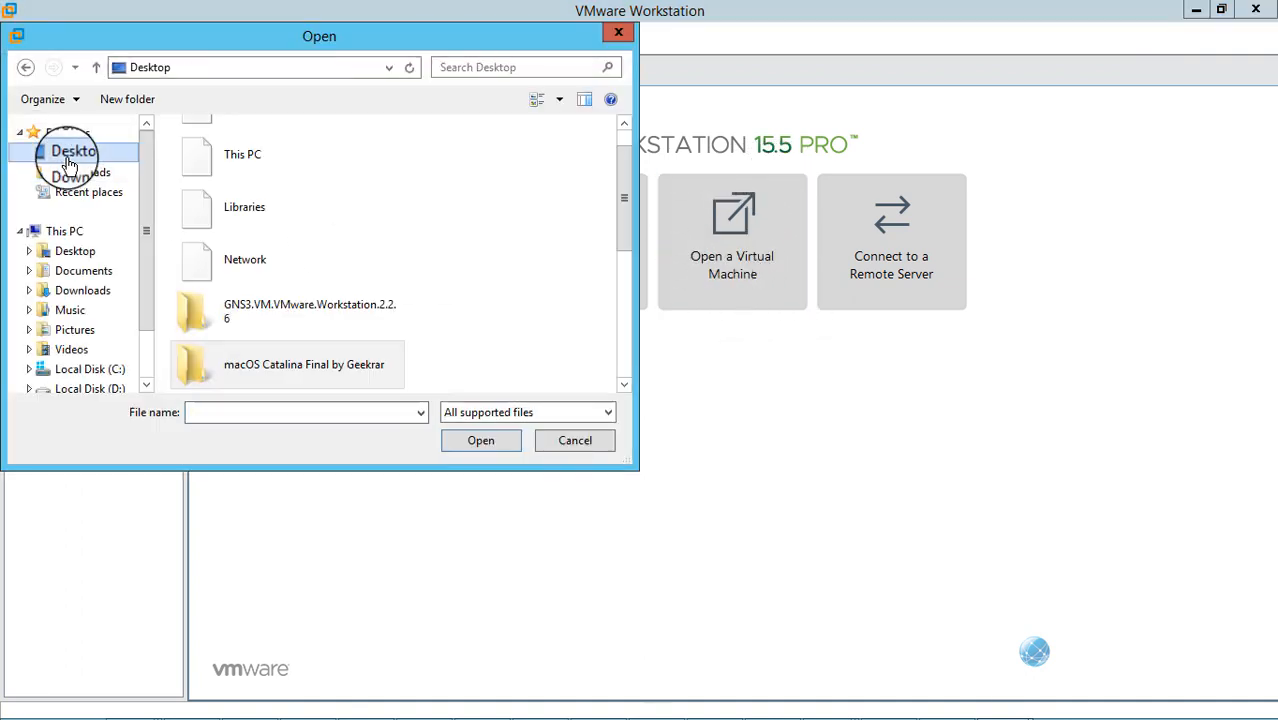
scroll(270, 268, down, 1)
scroll(88, 200, down, 2)
click(84, 184)
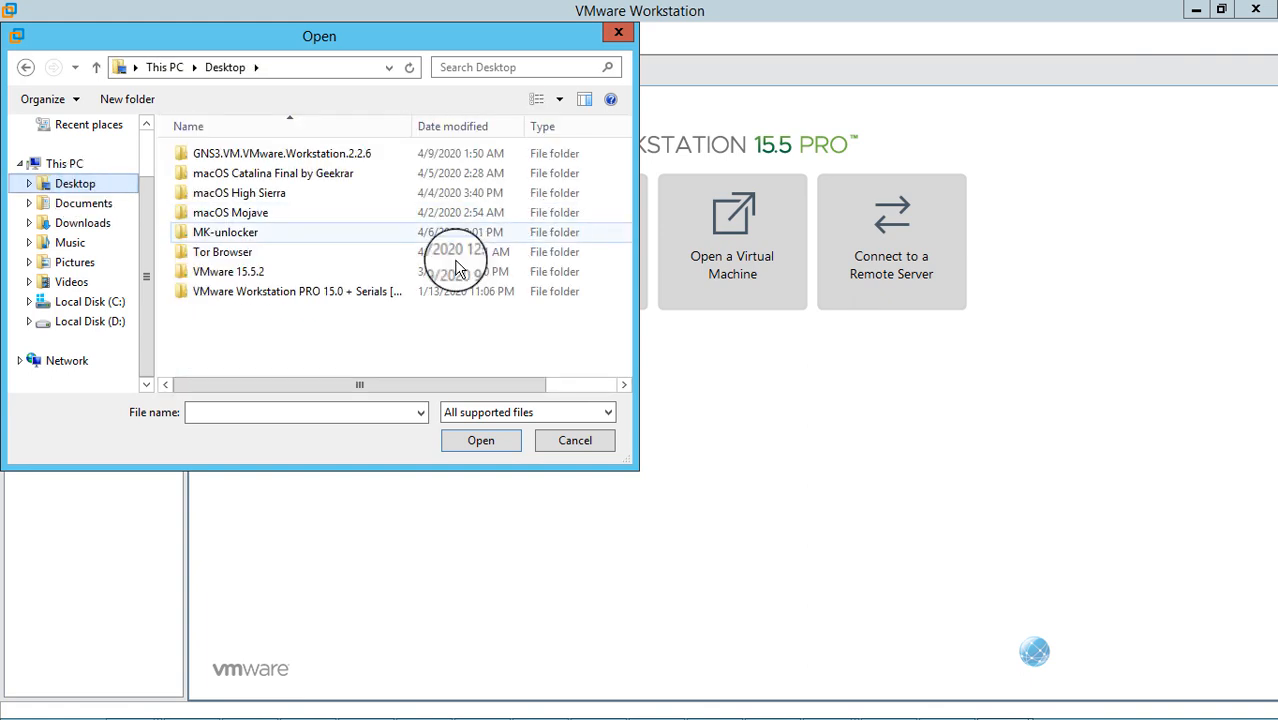
double_click(322, 160)
click(251, 157)
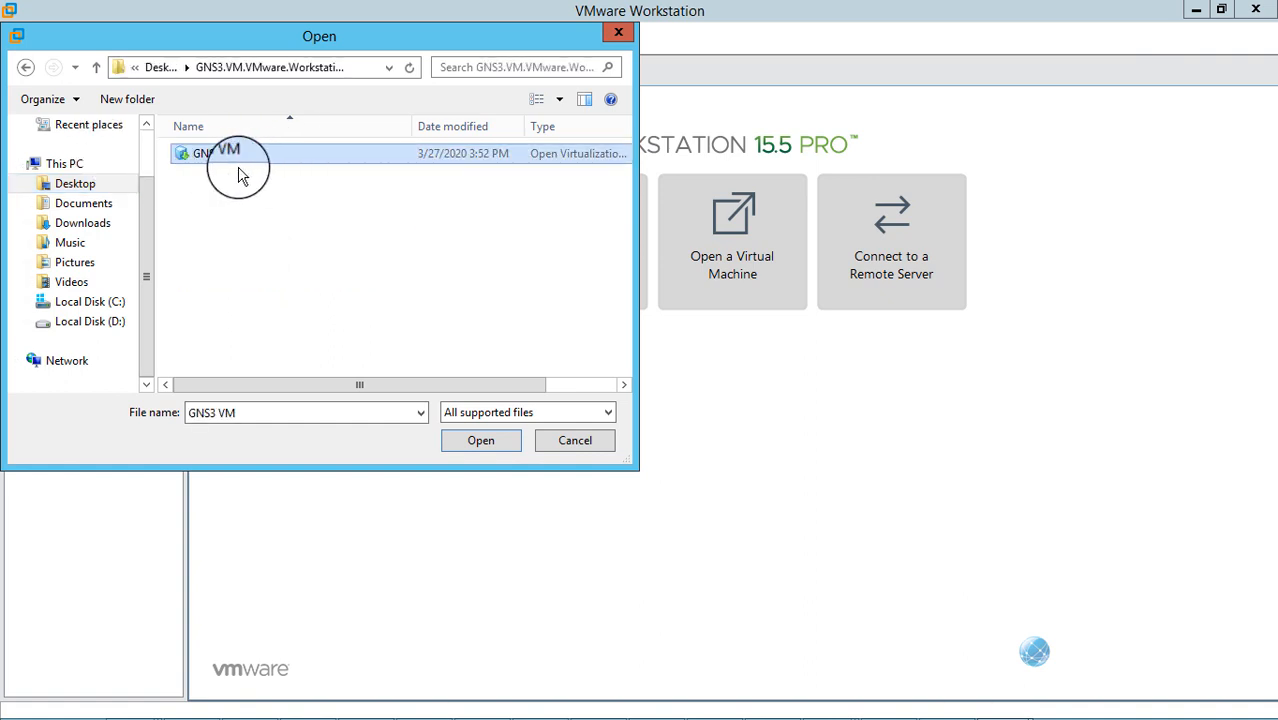
click(482, 440)
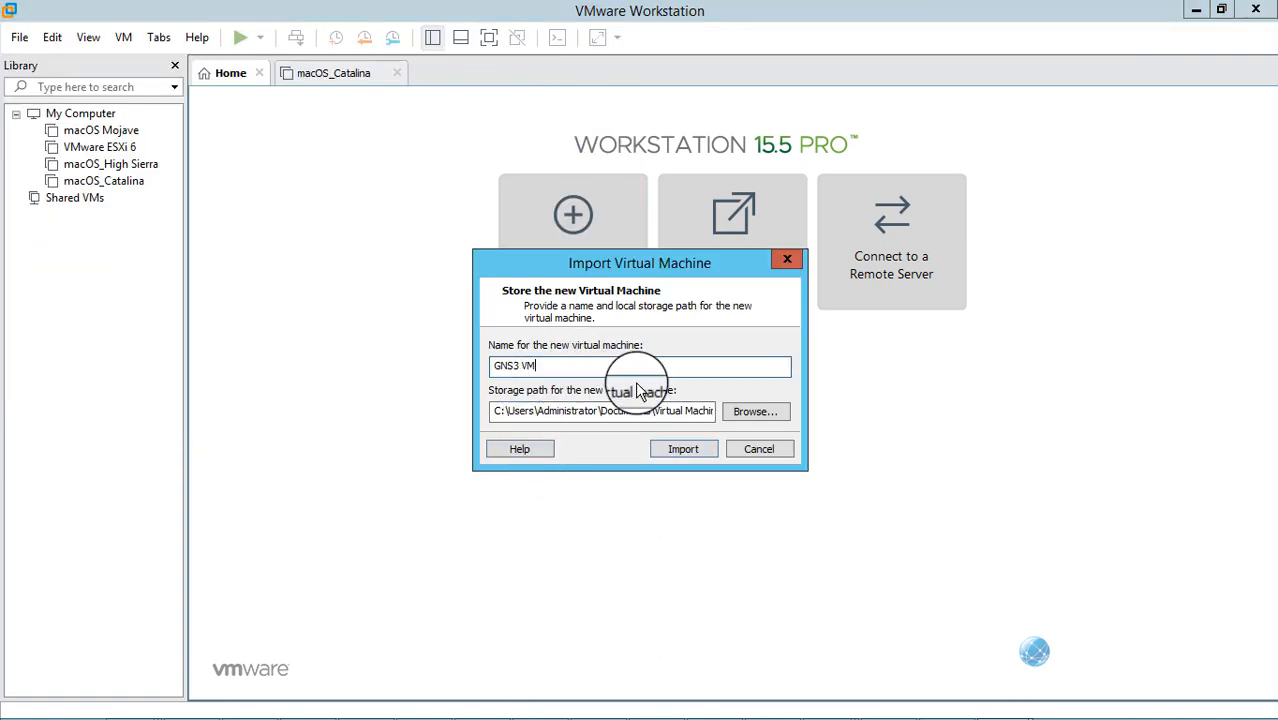
Import the virtual machine under the name GNS3 VM with the default storage path and power it on
click(683, 450)
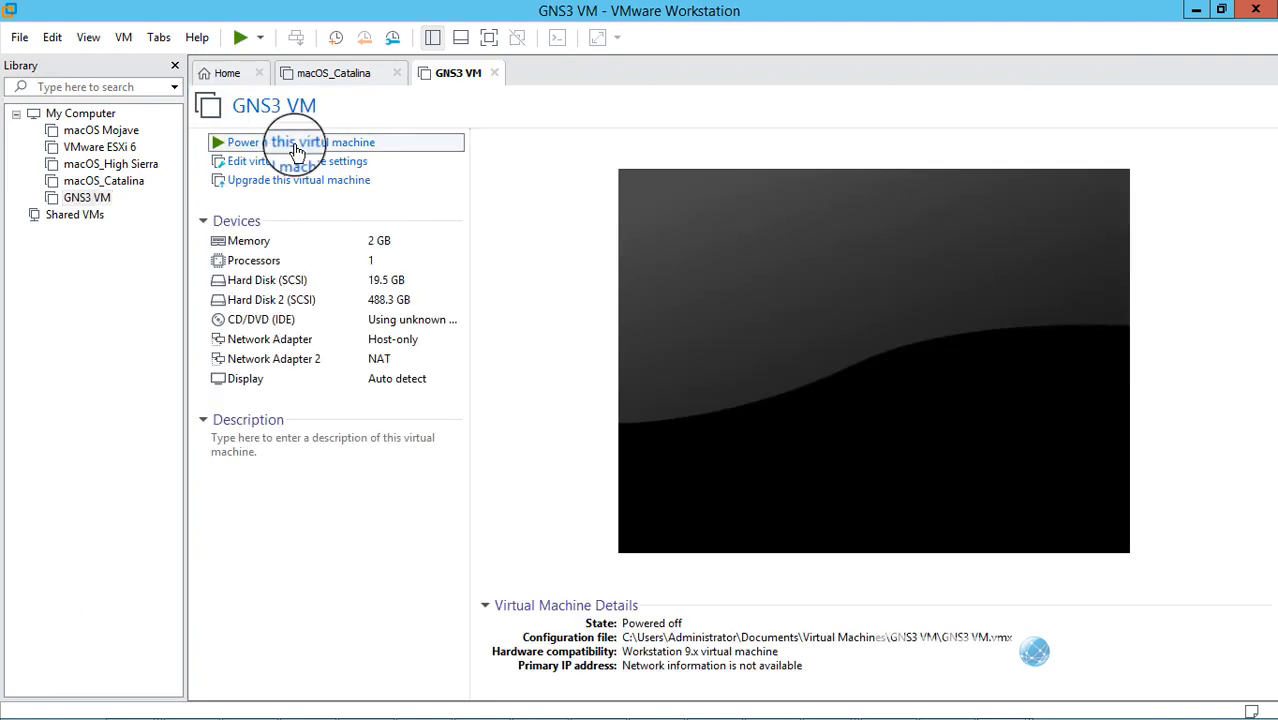
click(285, 138)
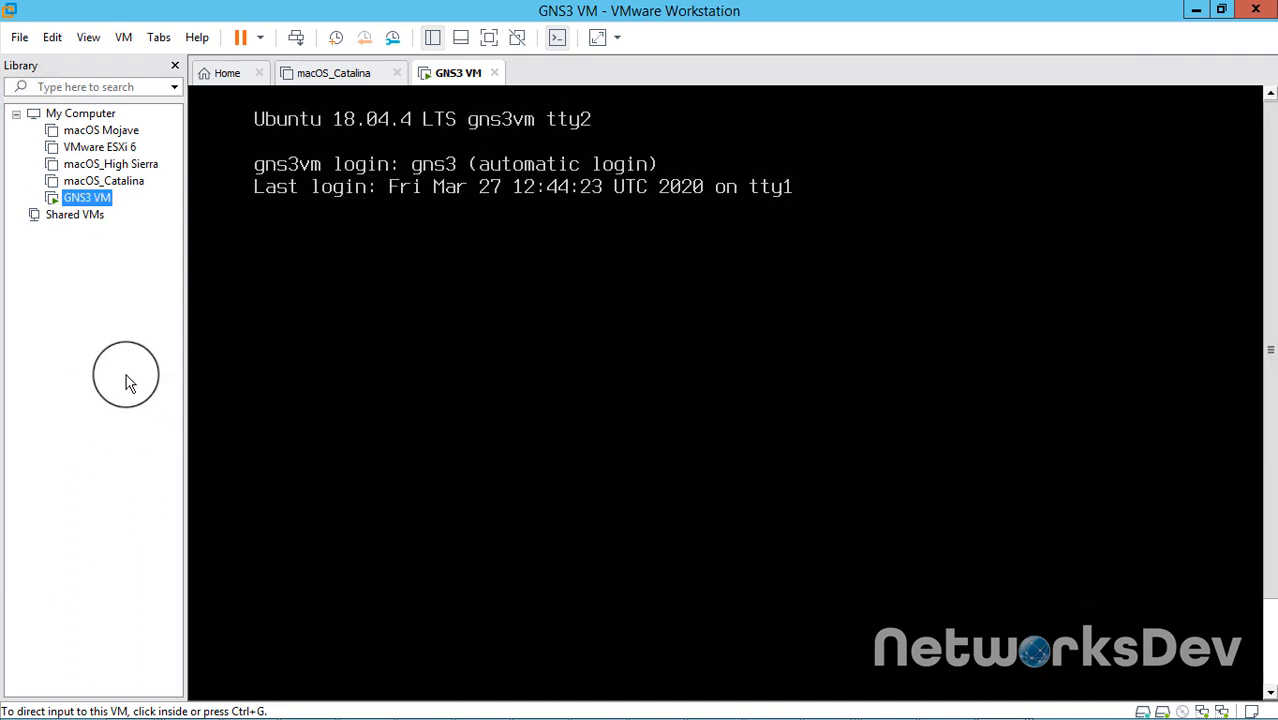
Review the GNS3 VM's hard disk, processor and memory settings and close them without changes
key(ctrl+d)
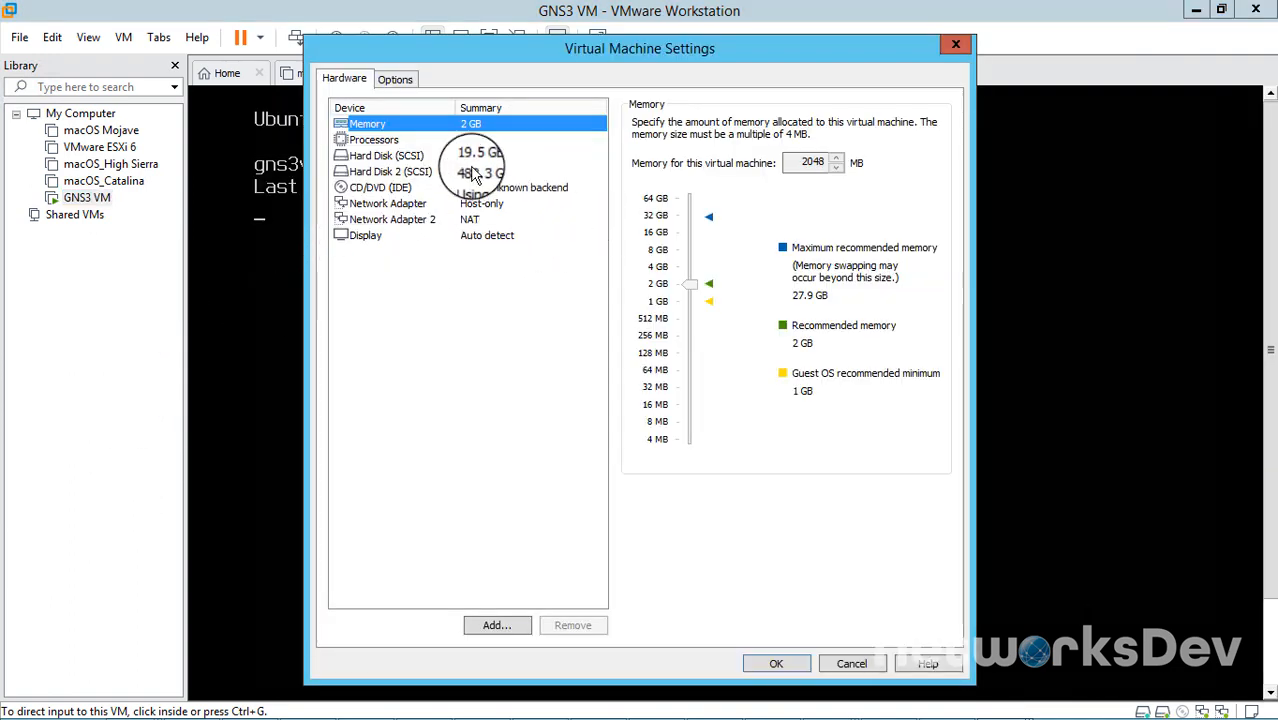
click(382, 155)
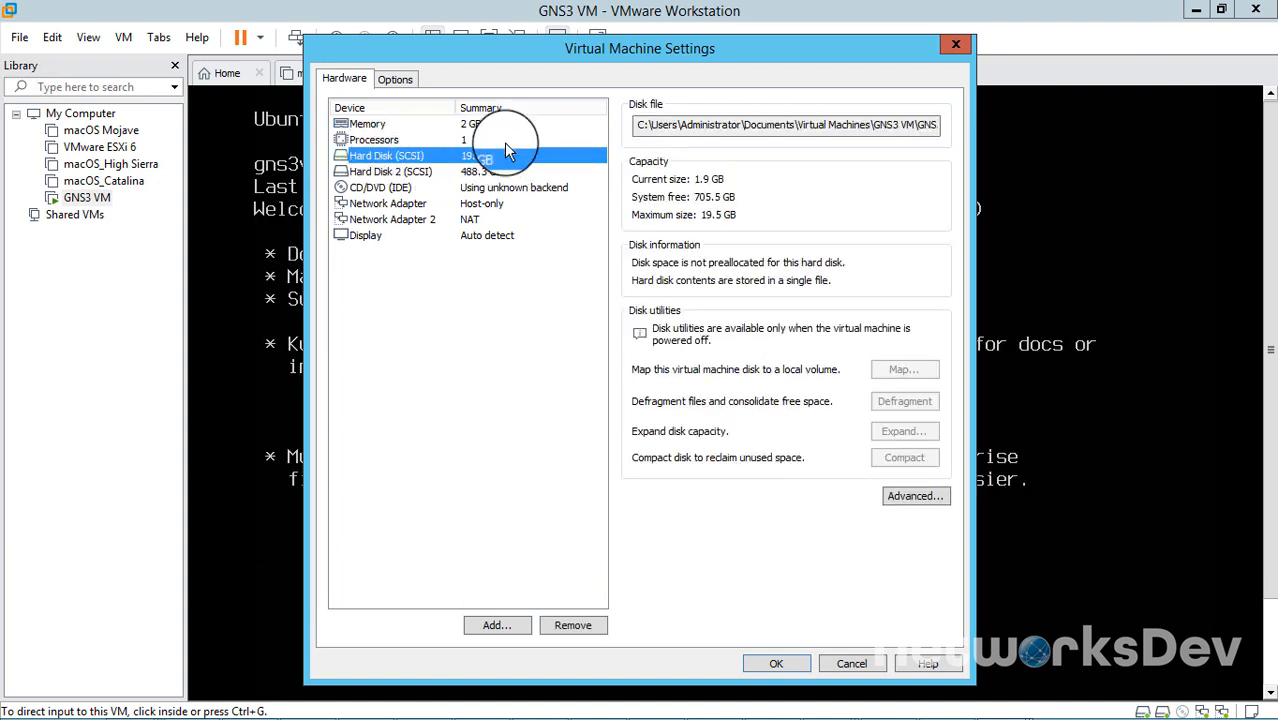
click(430, 173)
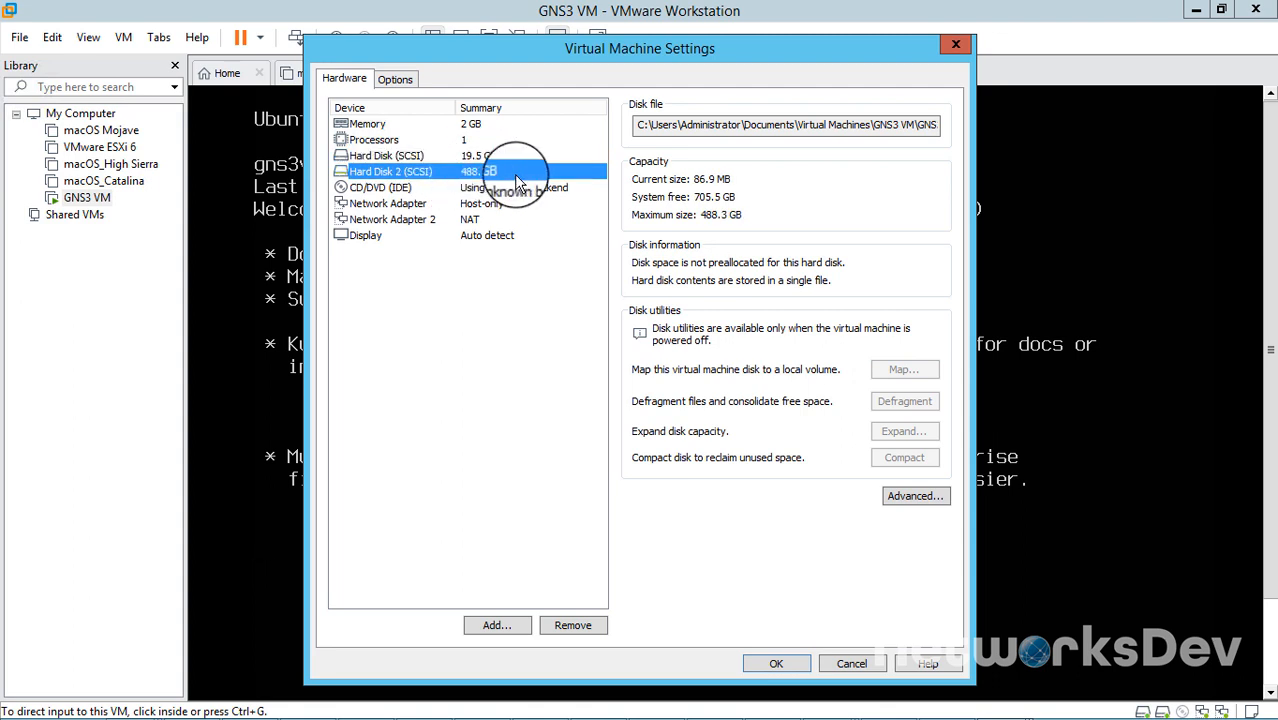
click(510, 139)
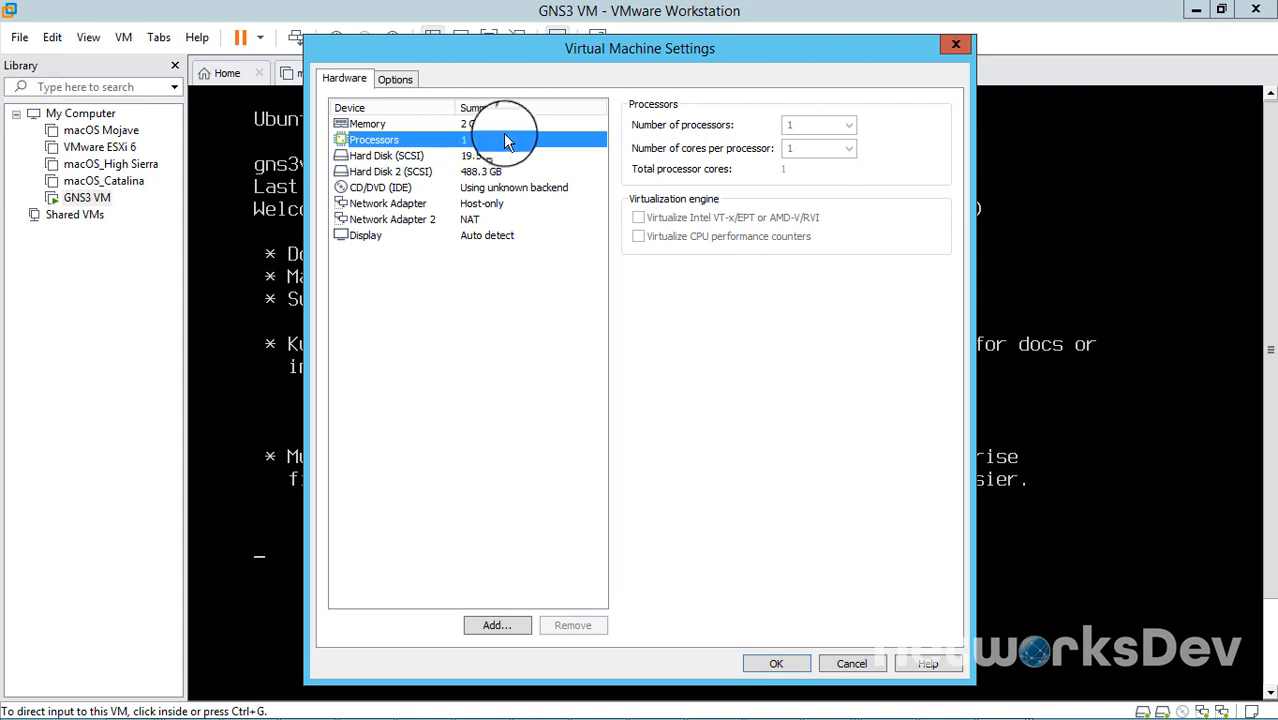
click(408, 124)
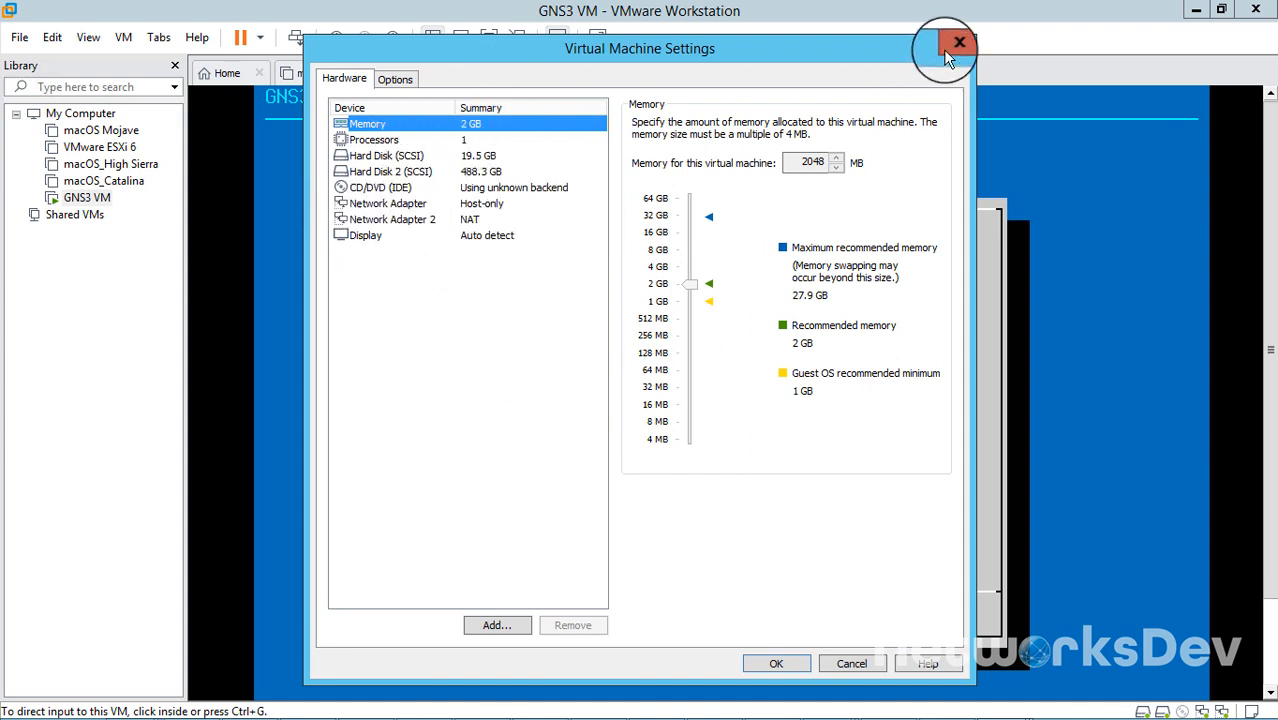
click(860, 668)
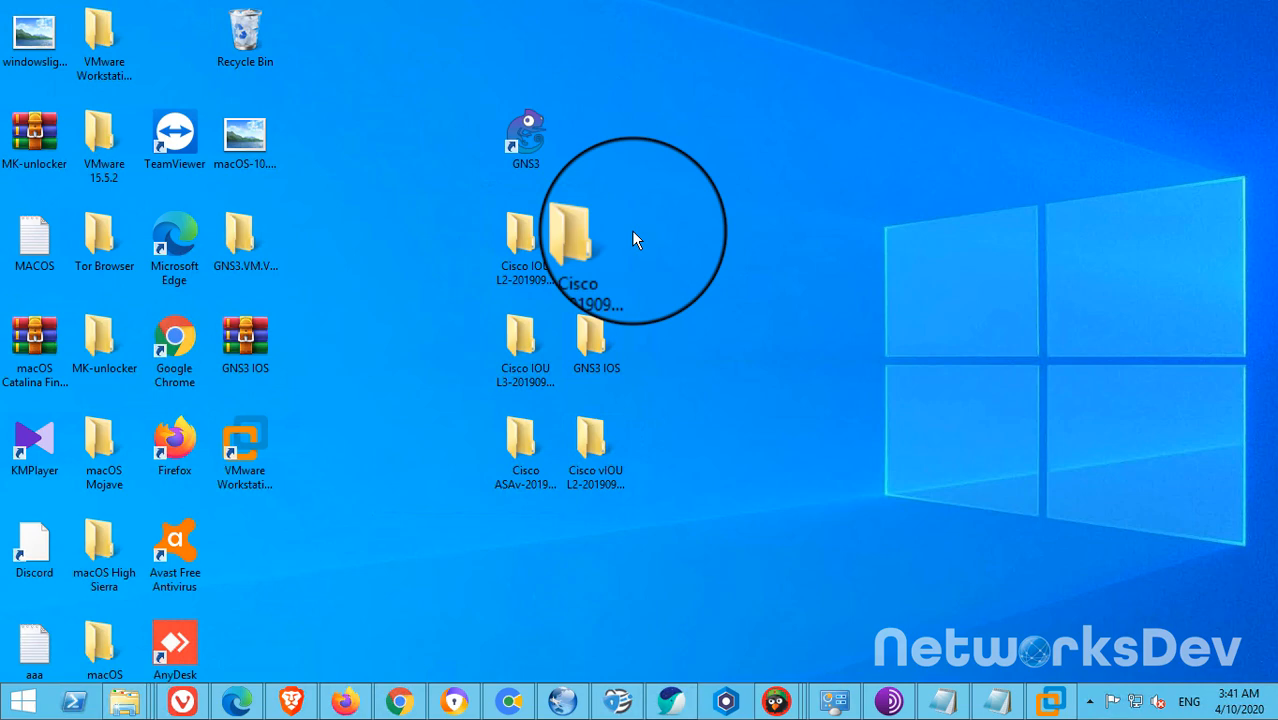
Launch GNS3 from the desktop and apply 192.168.237.1 as the main server's host binding in the preferences
drag(633, 232, 633, 232)
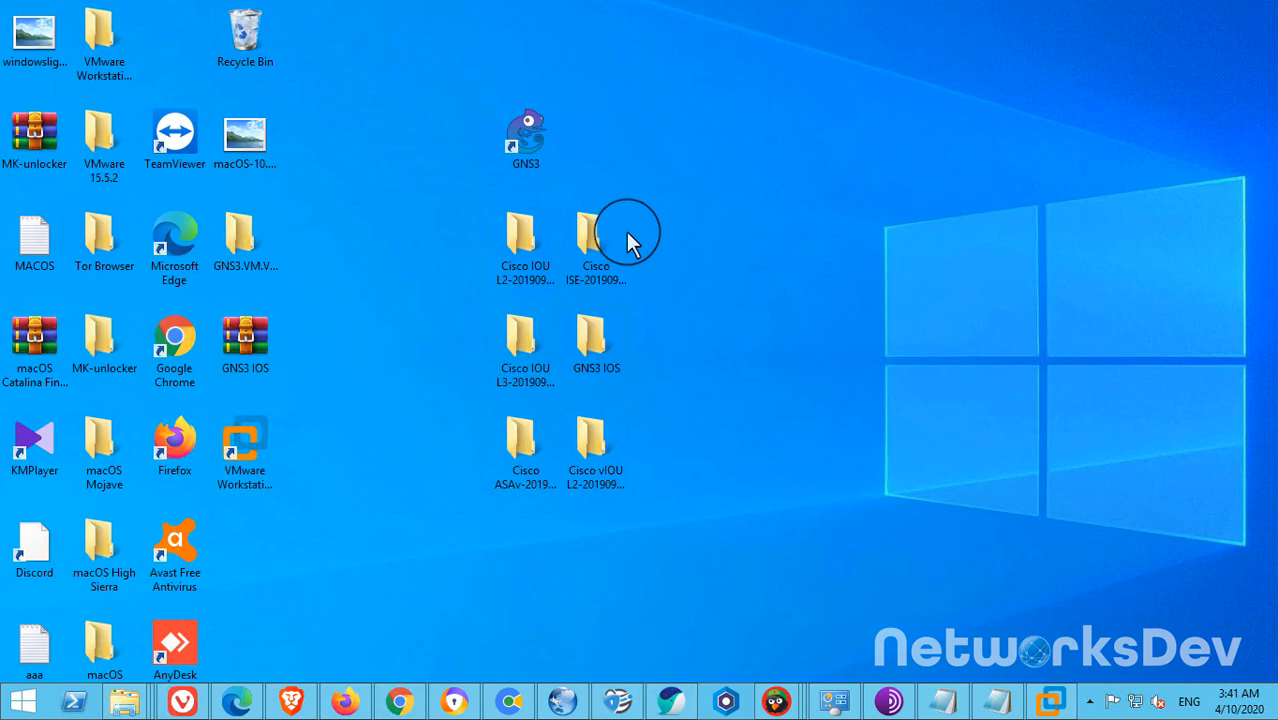
double_click(527, 135)
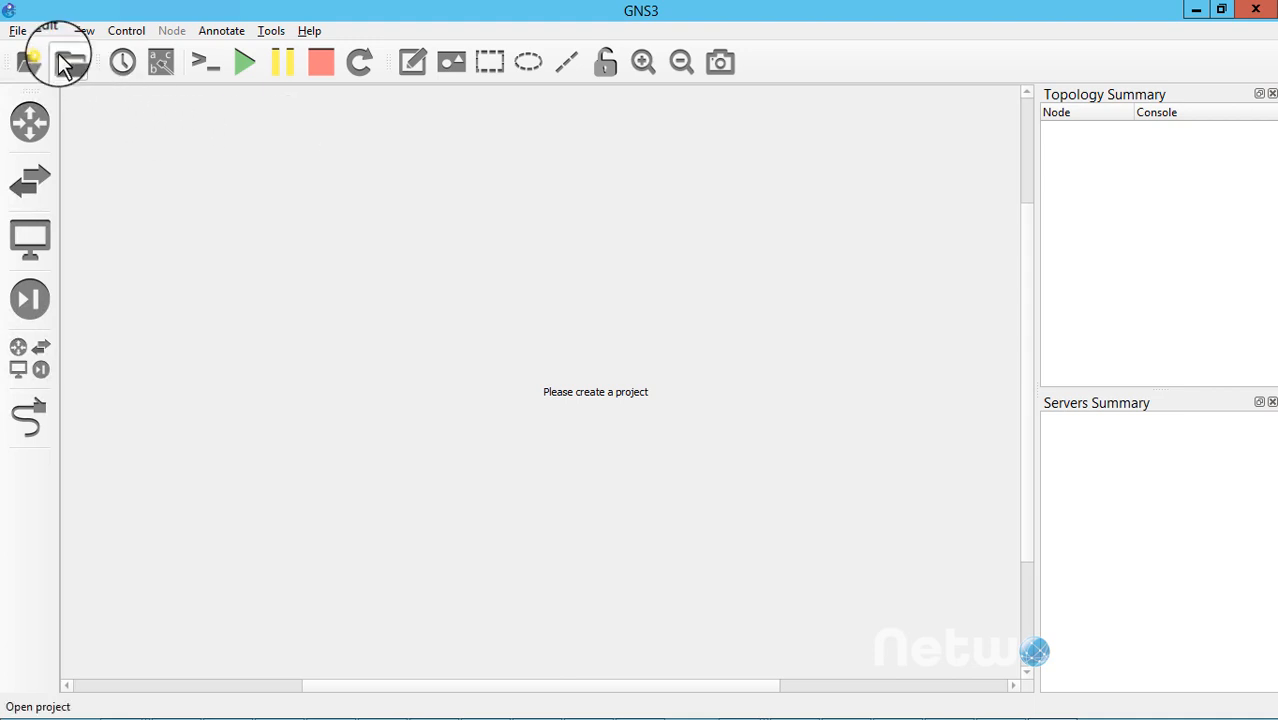
click(47, 30)
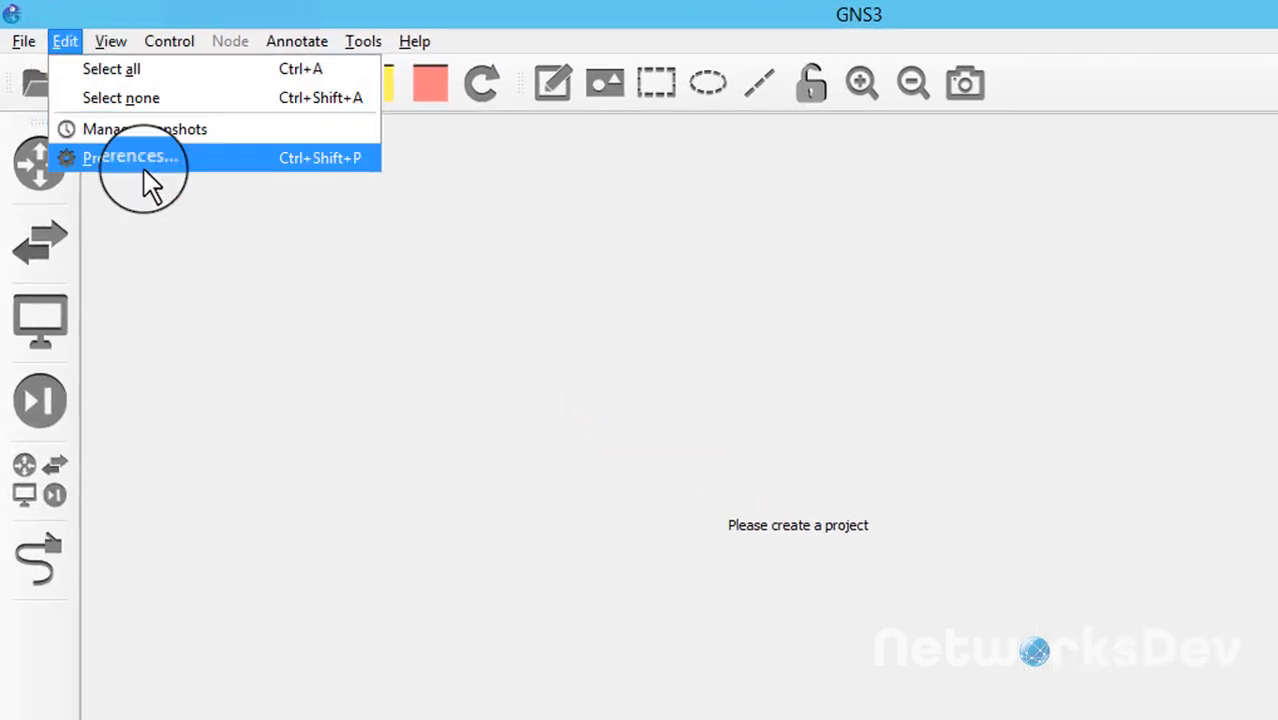
click(140, 162)
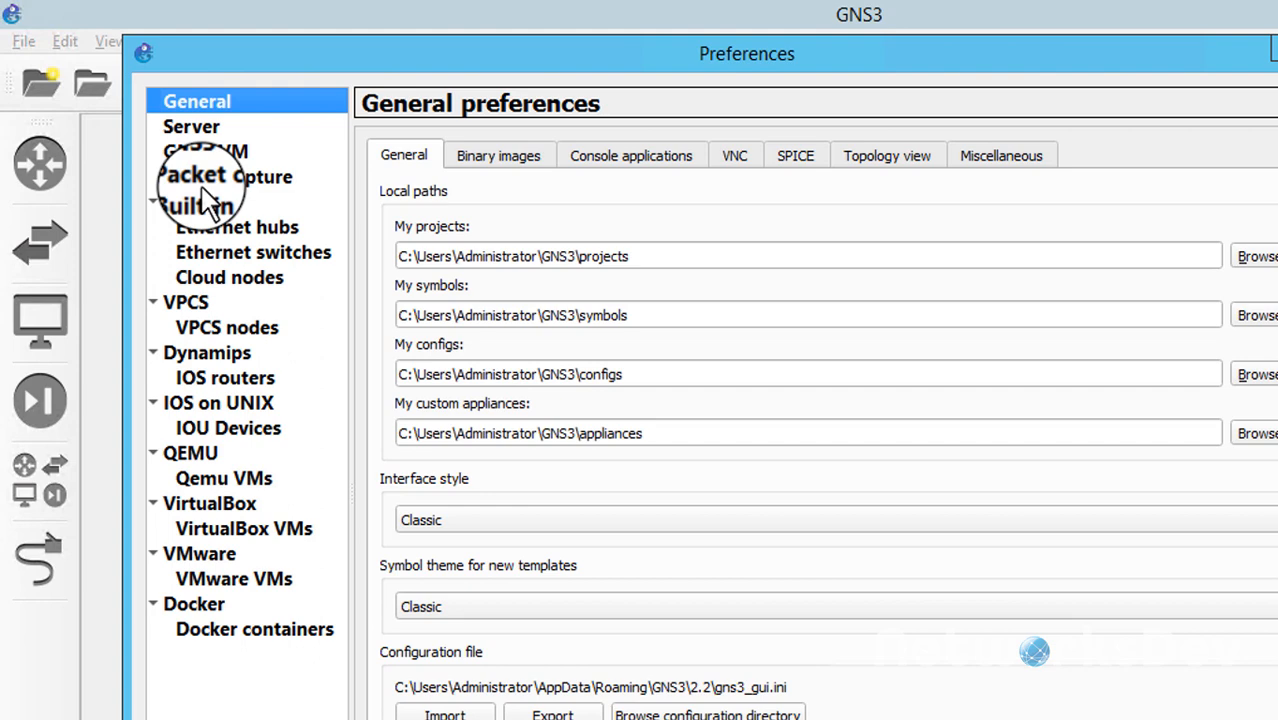
click(185, 127)
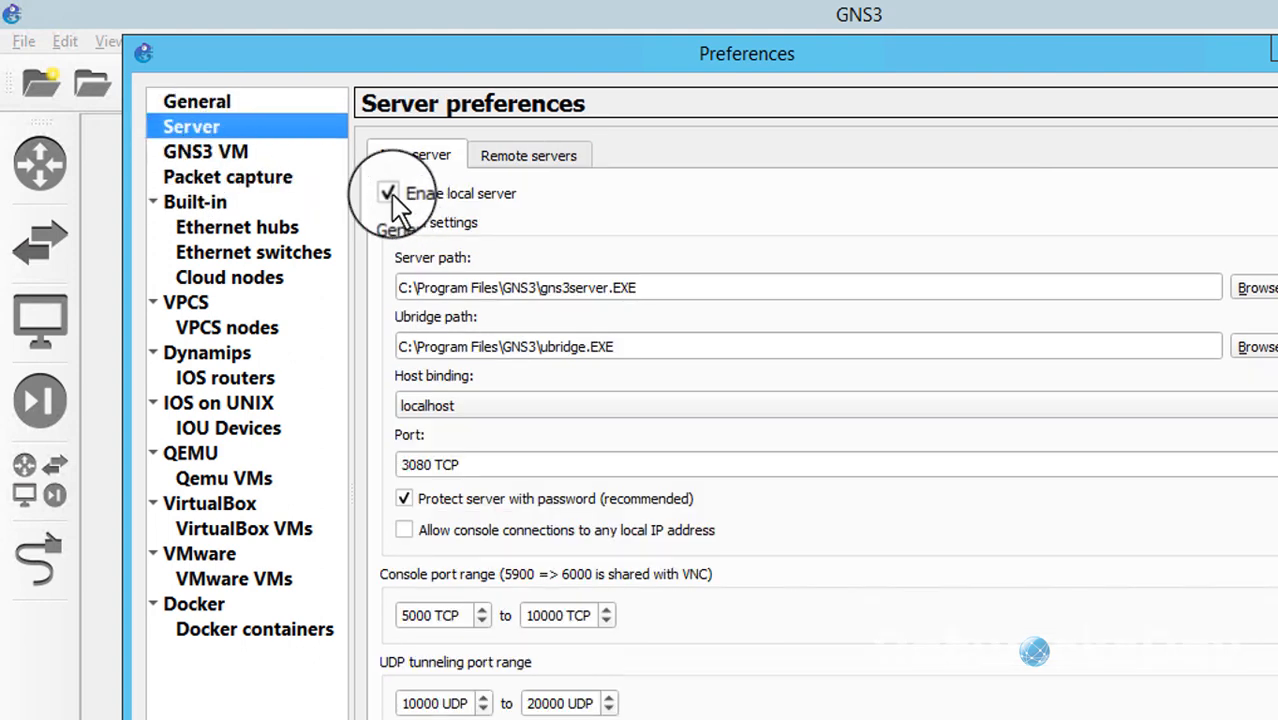
click(515, 405)
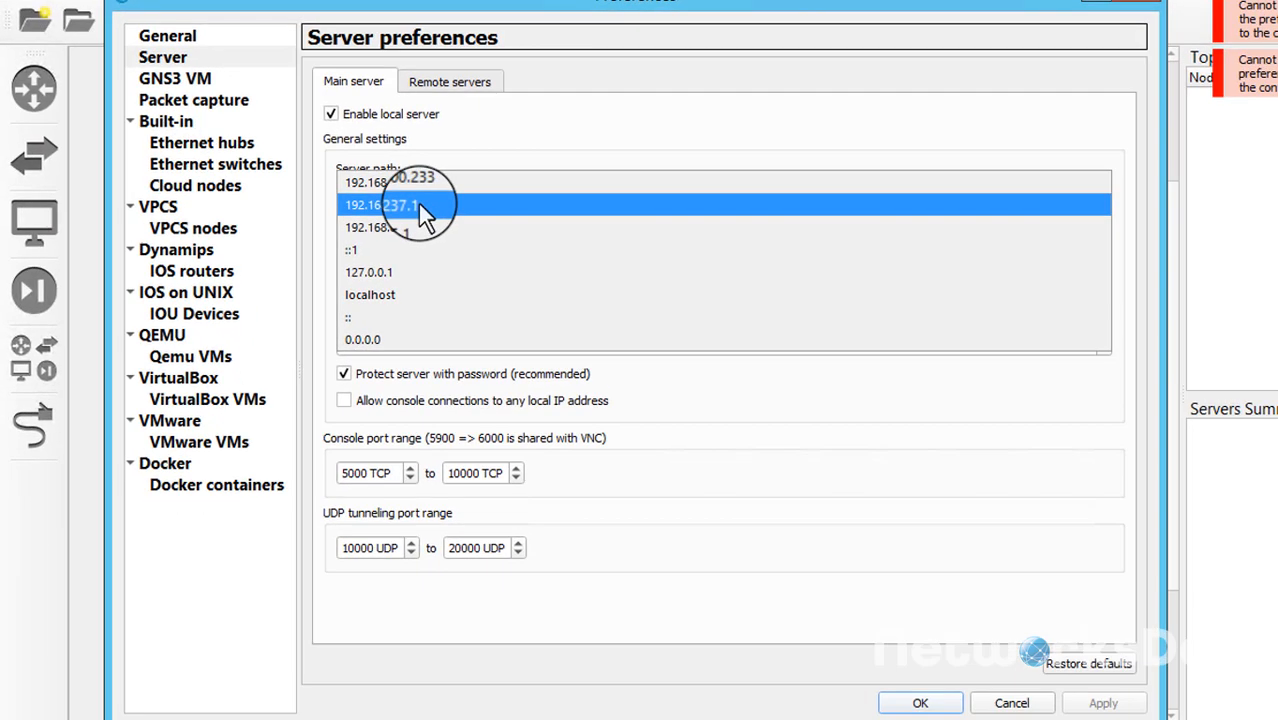
click(423, 205)
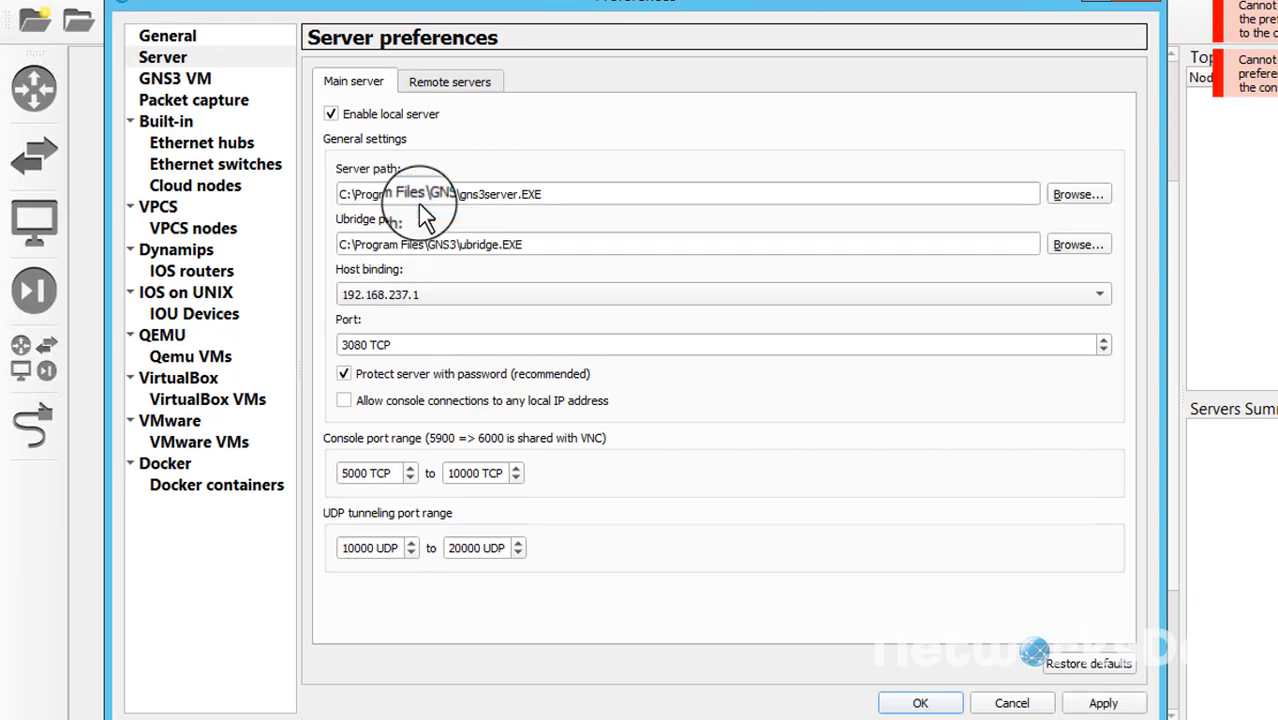
click(1095, 703)
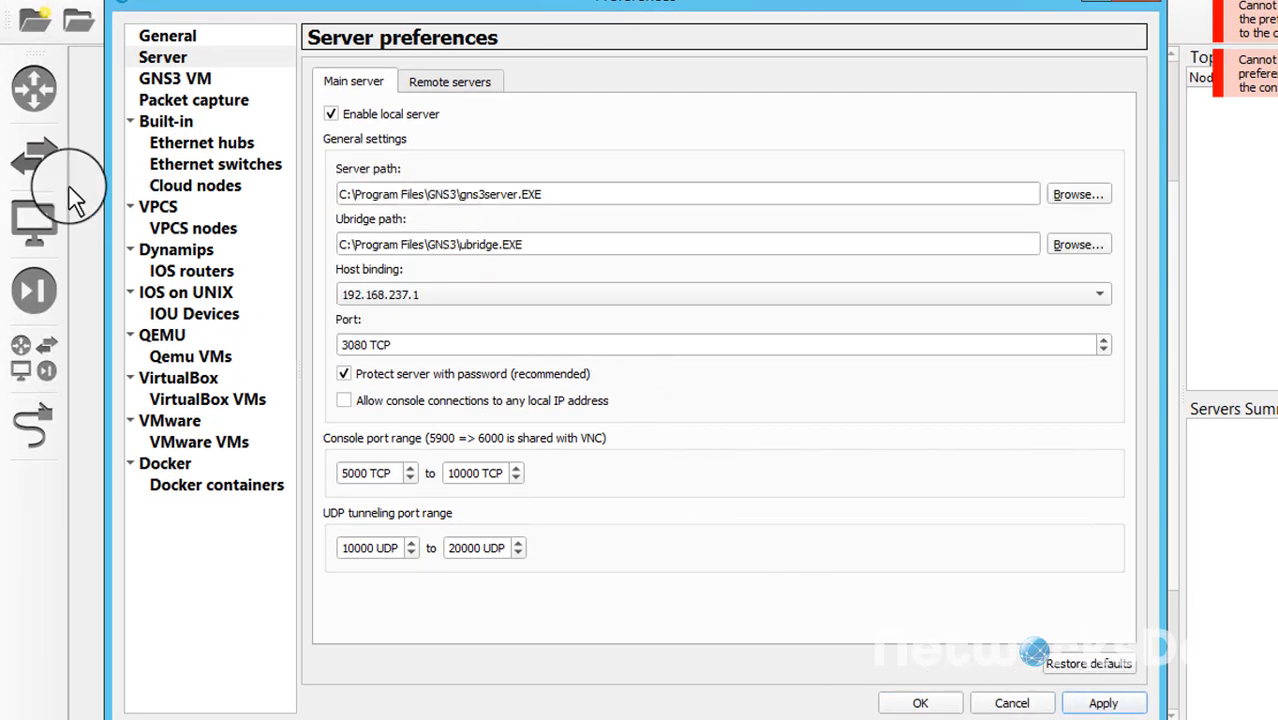
Enable the GNS3 VM in the preferences with VMware Workstation / Player as its engine, and create a new project named untitled
click(180, 80)
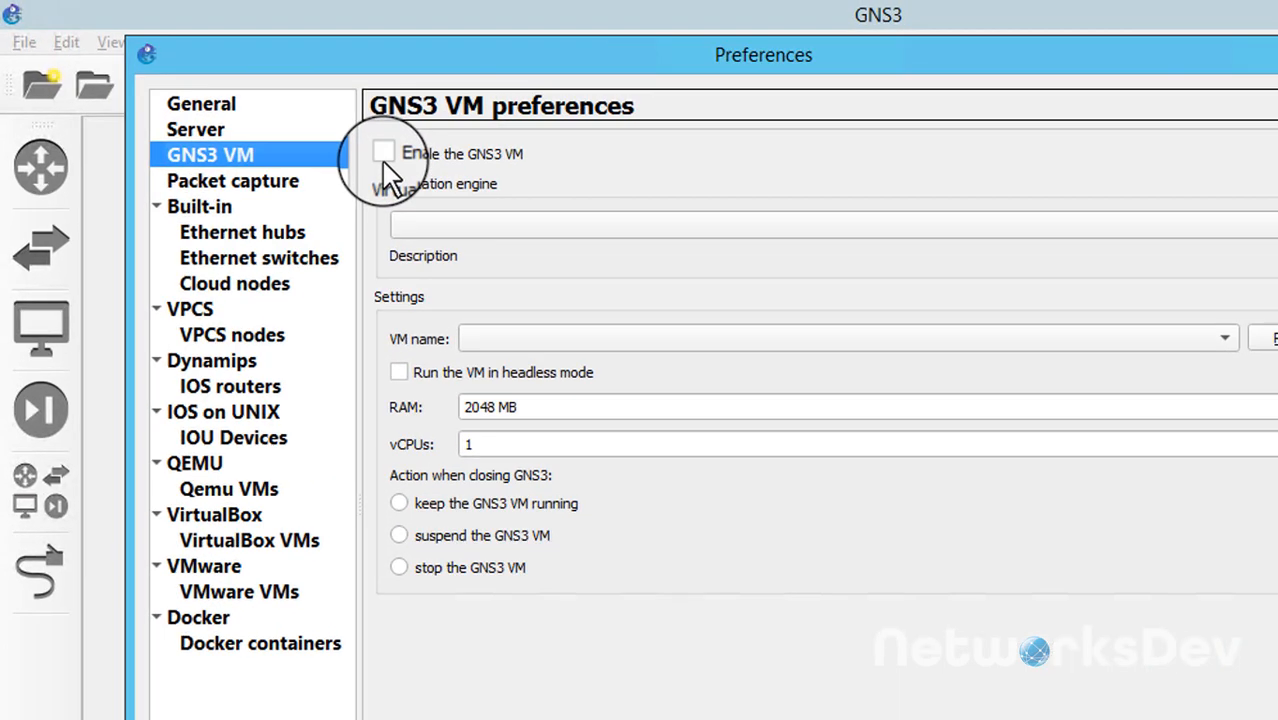
click(383, 153)
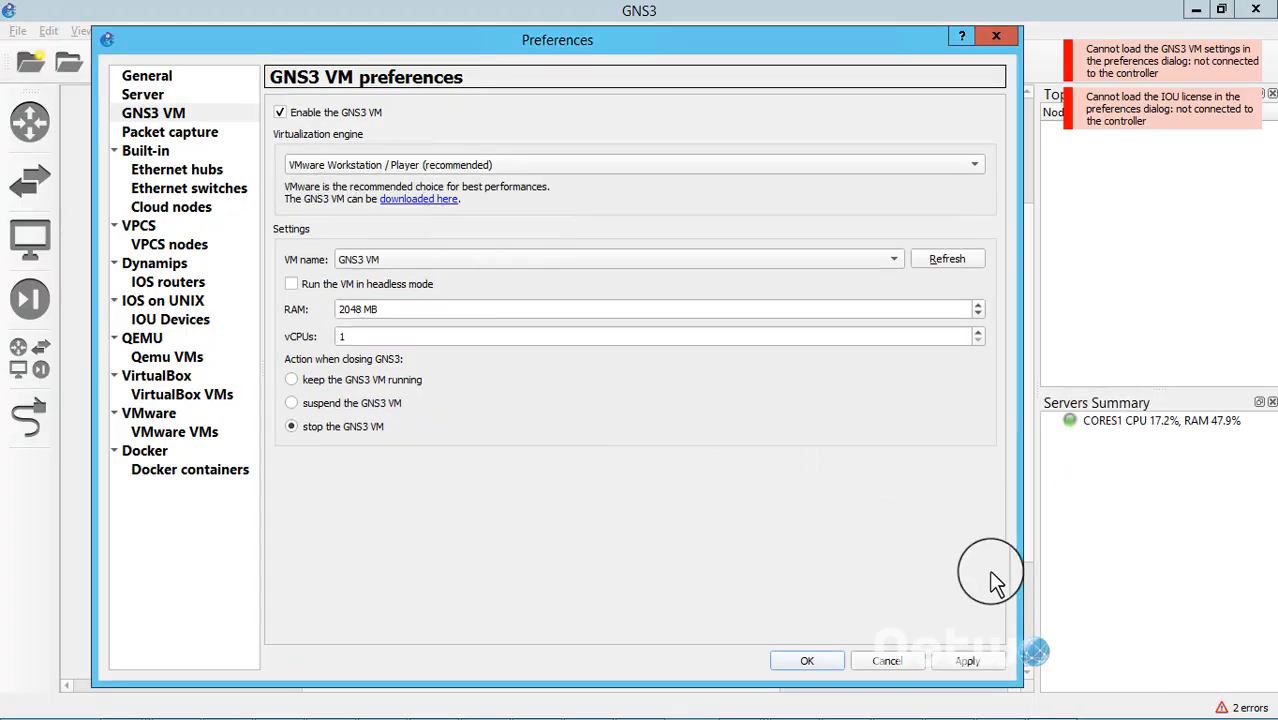
click(966, 662)
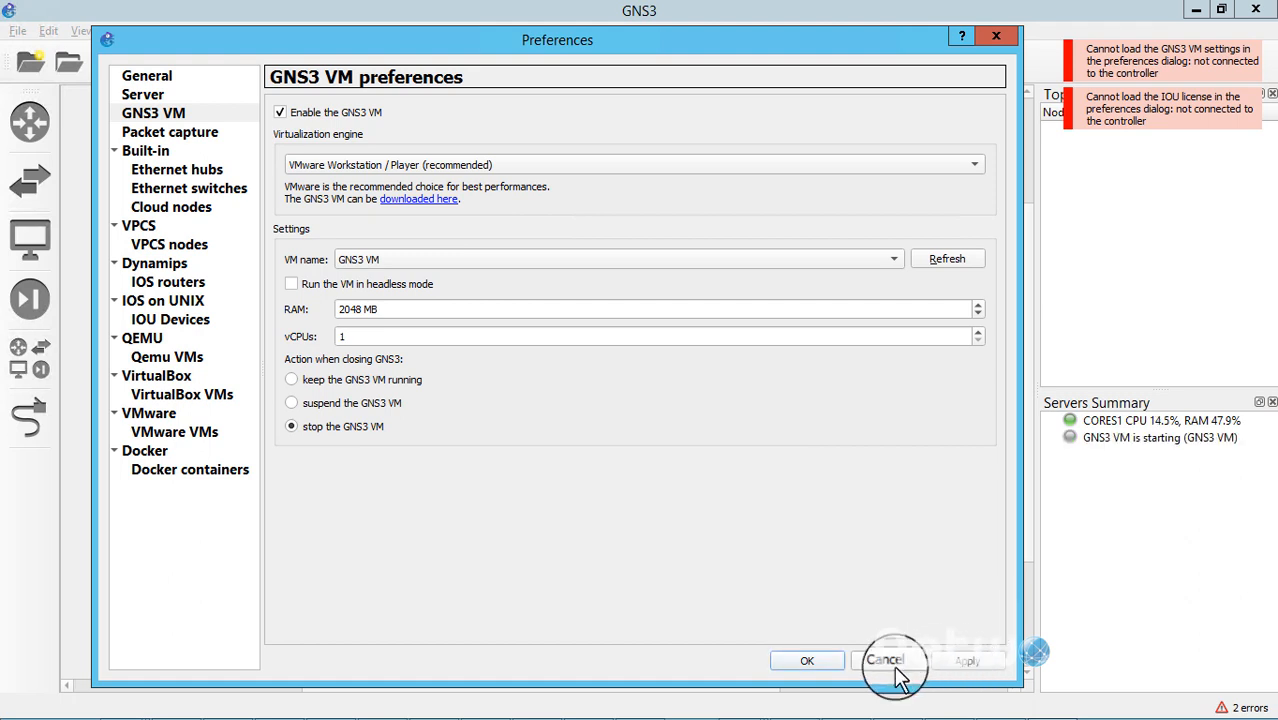
click(813, 661)
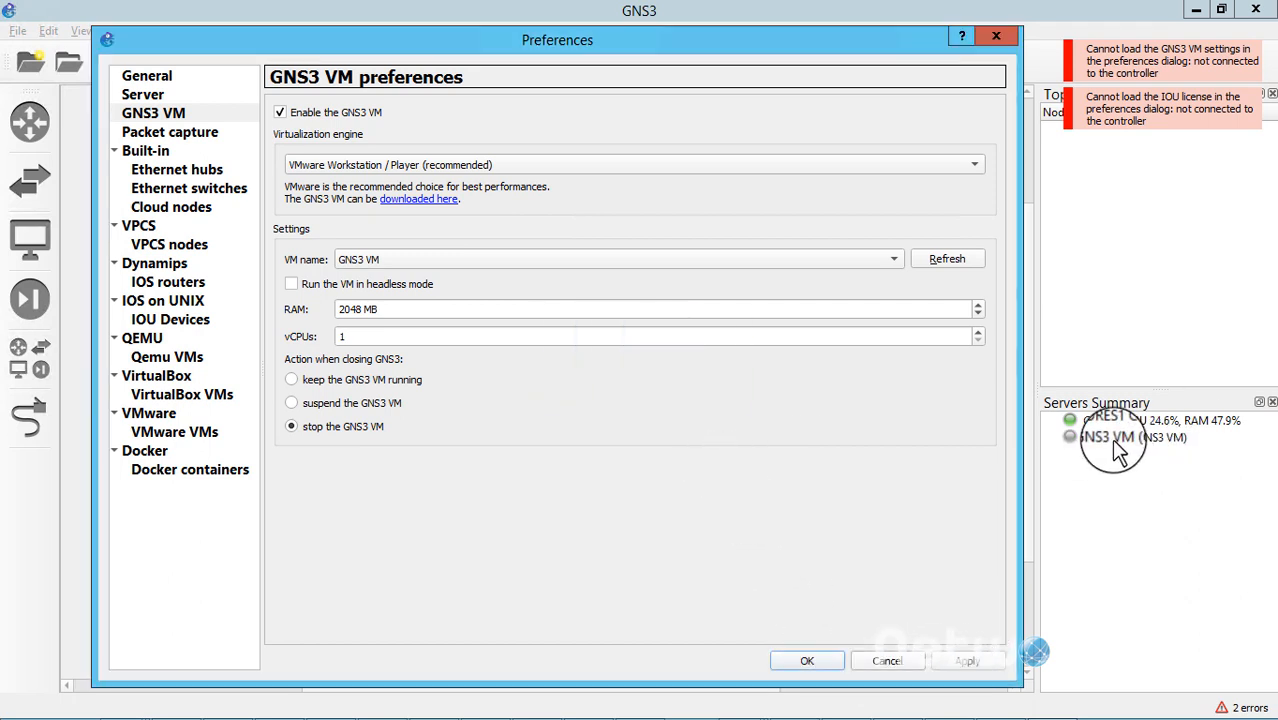
click(806, 661)
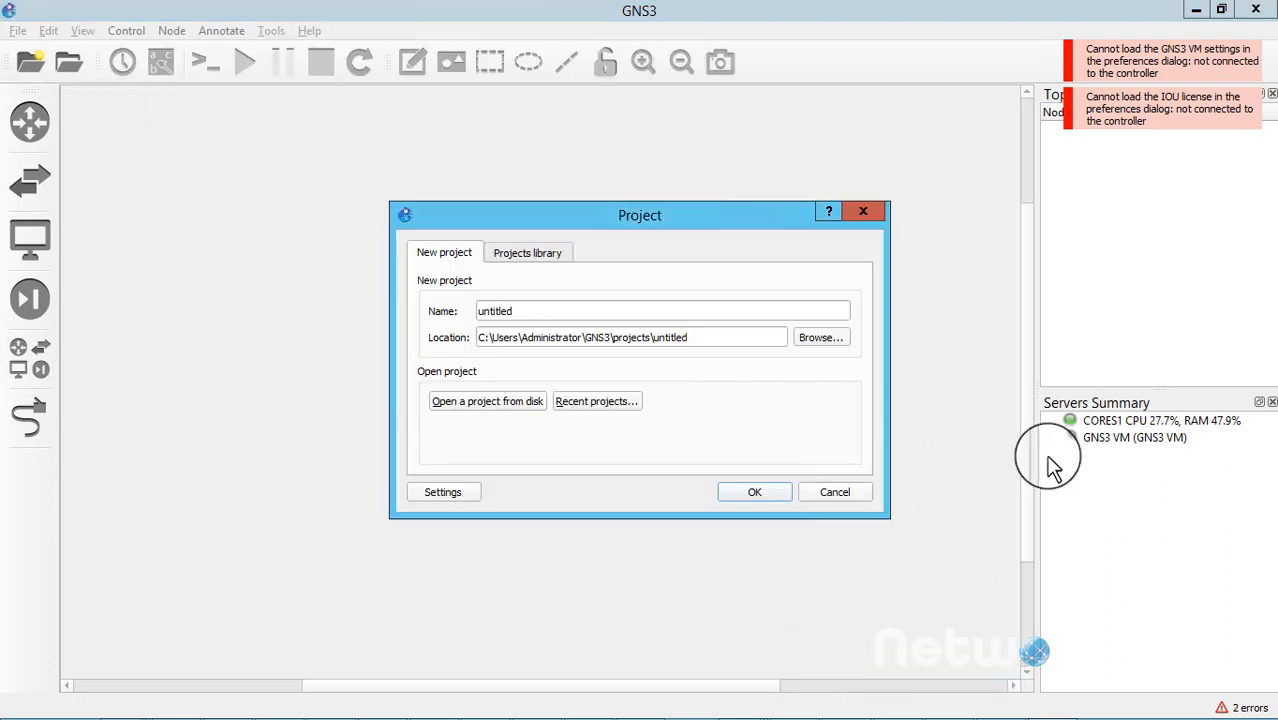
click(758, 492)
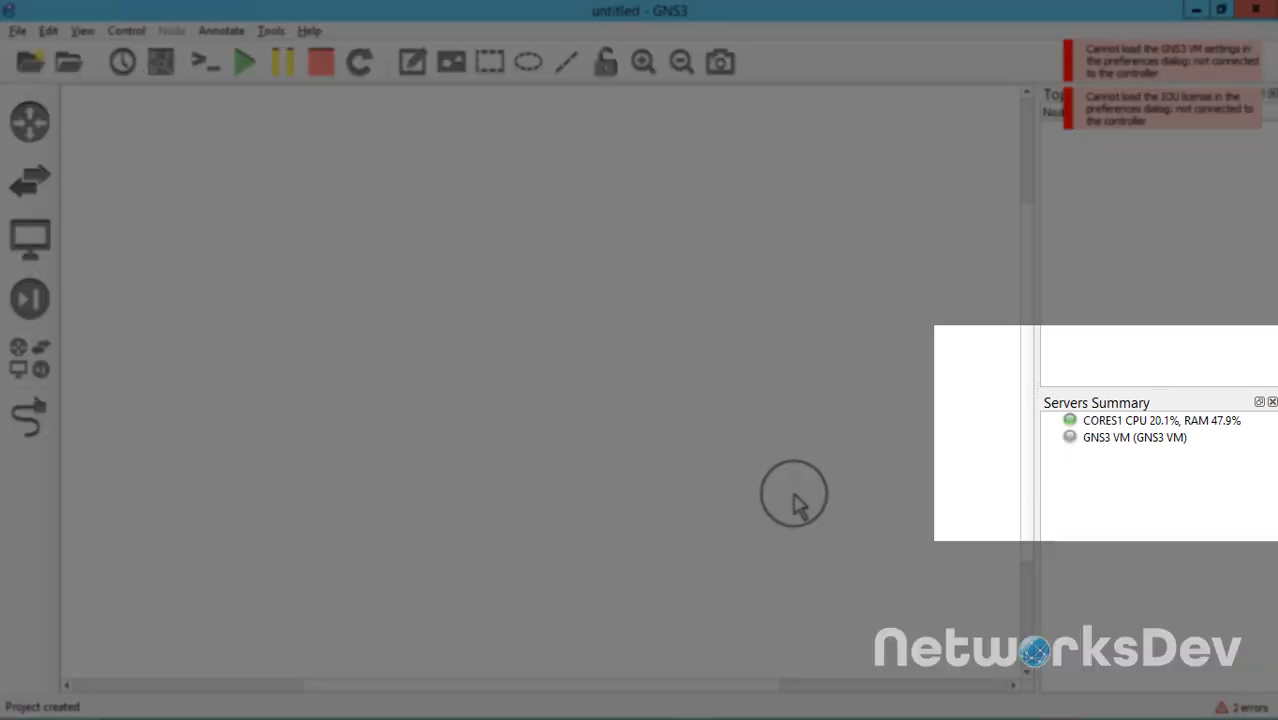
Examine the status of the local server and the GNS3 VM in the Servers Summary
click(1096, 421)
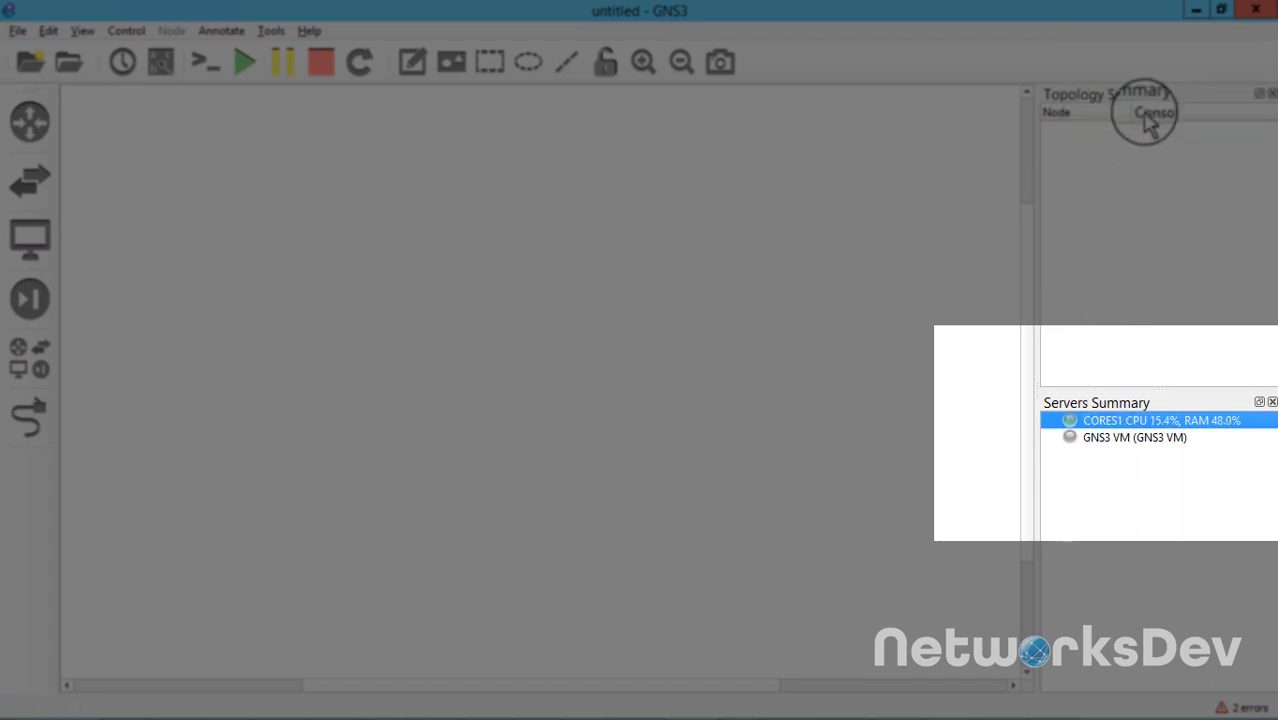
click(1116, 437)
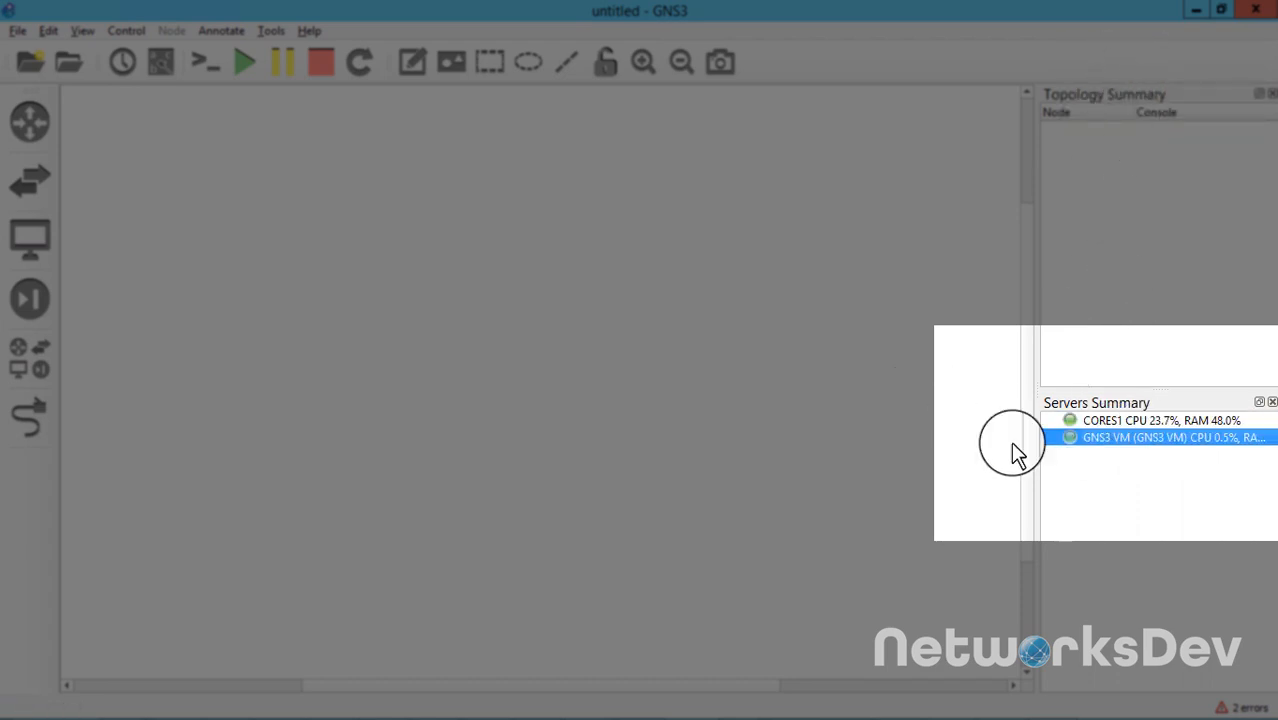
click(1137, 422)
click(1112, 437)
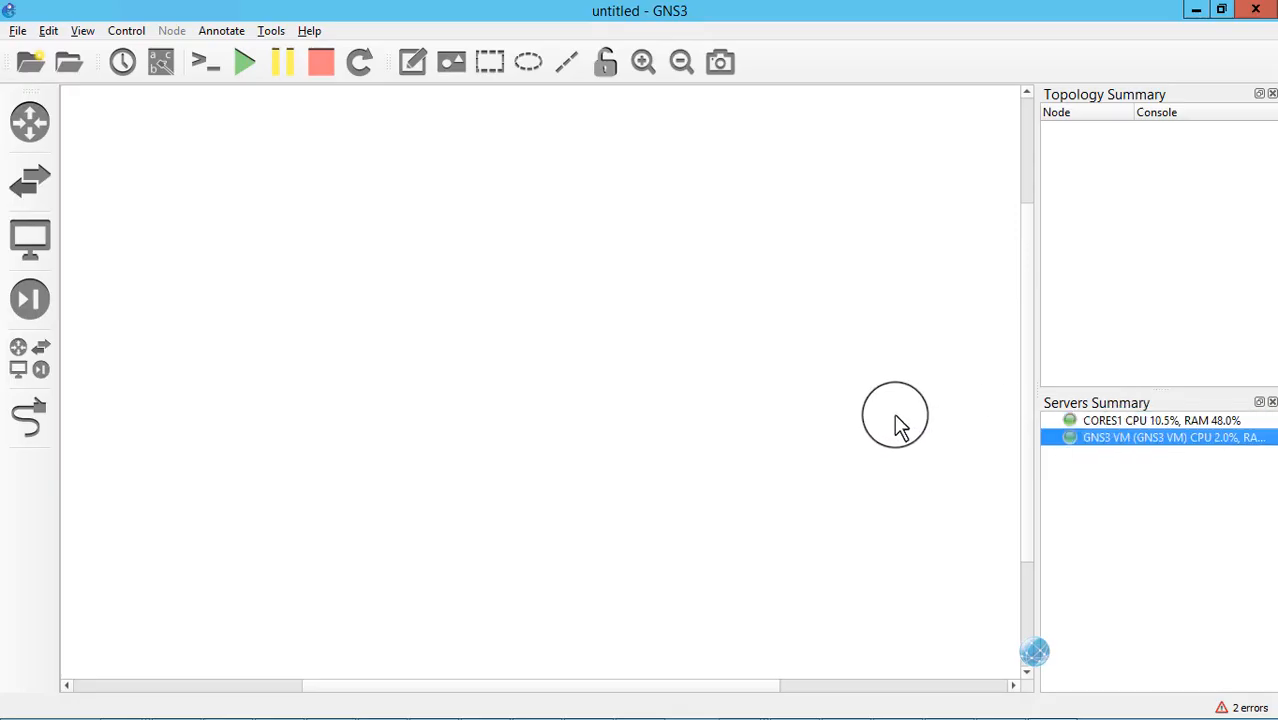
click(1127, 421)
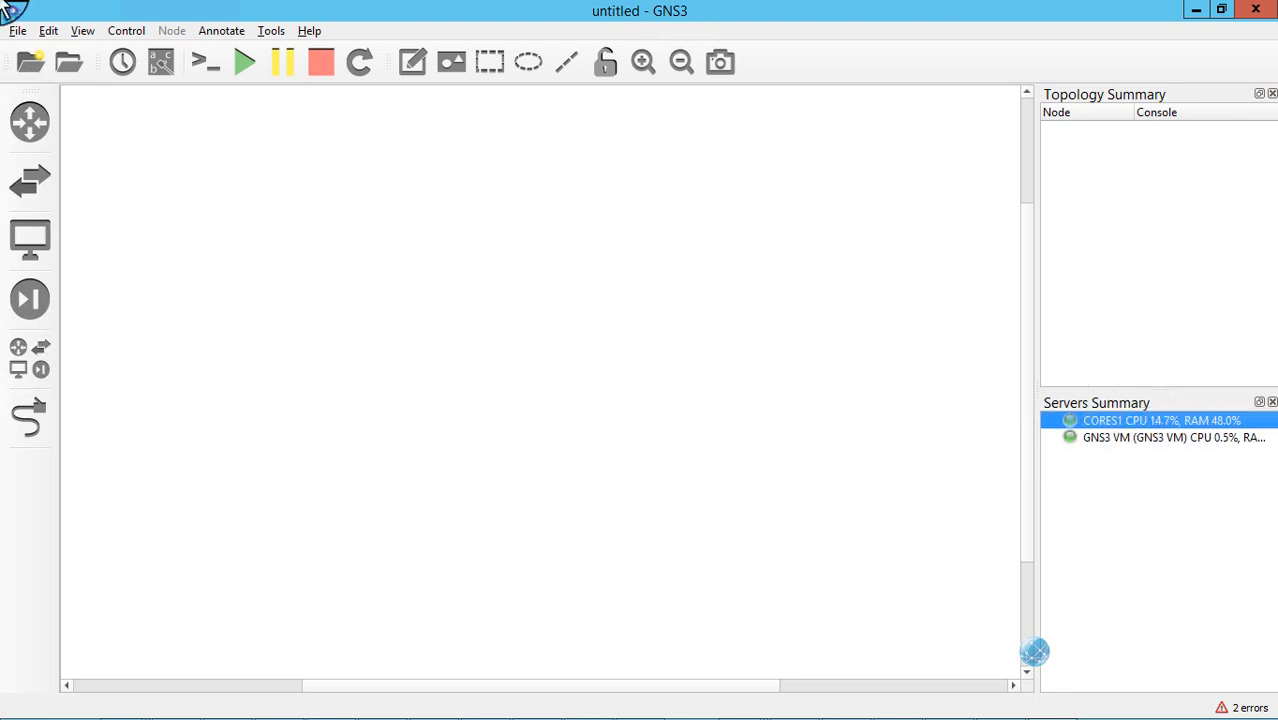
click(1170, 438)
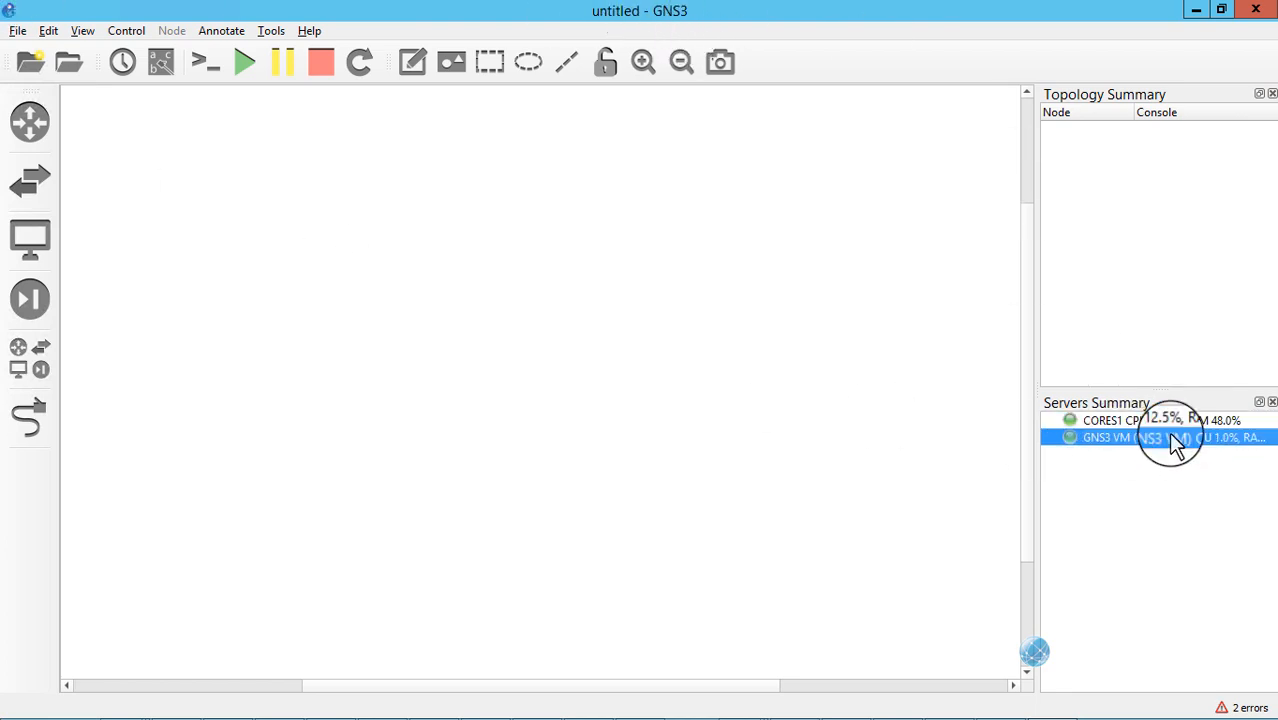
click(1144, 421)
click(1118, 438)
click(1115, 421)
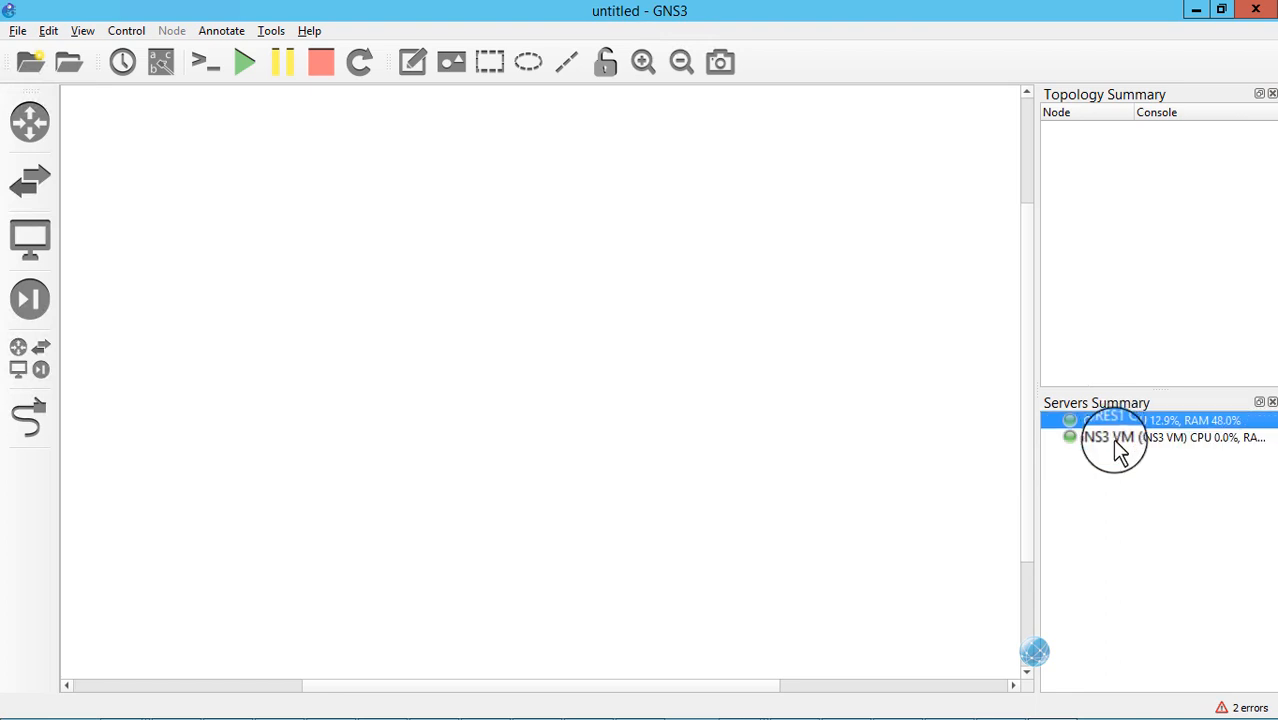
click(1112, 438)
click(1106, 421)
click(712, 383)
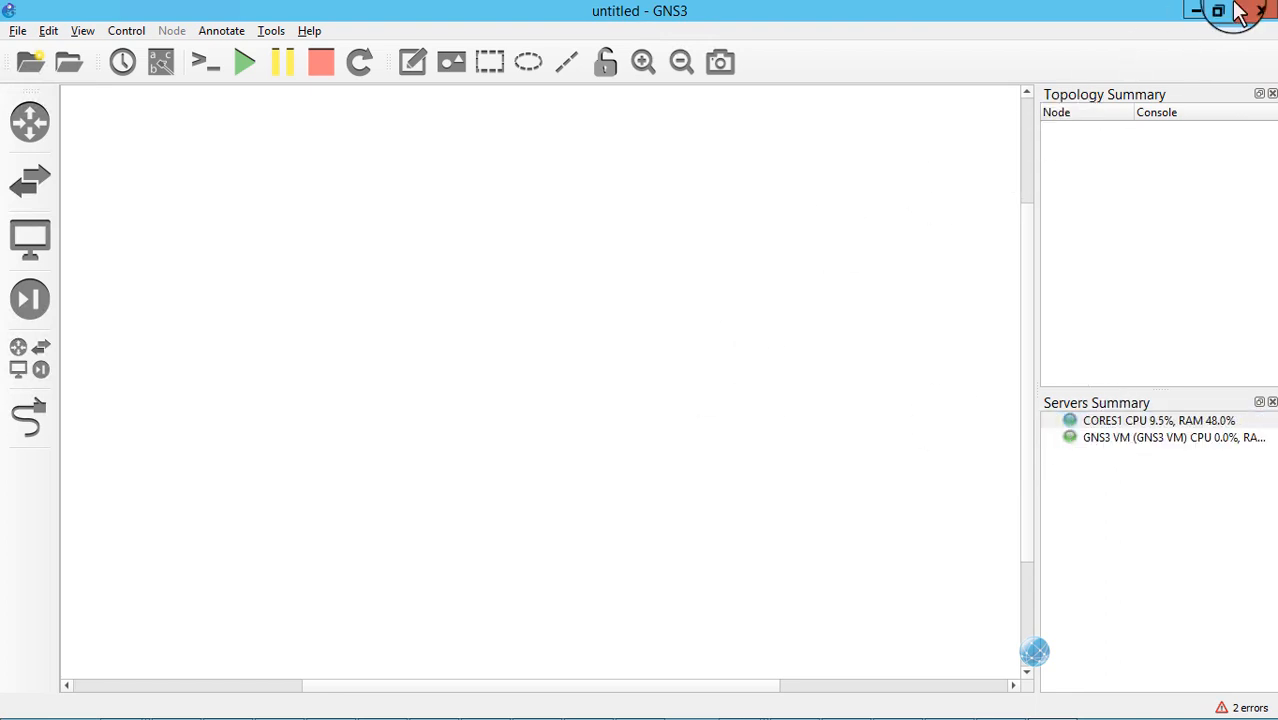
Review the main server's host binding and the GNS3 VM settings in the preferences, and close them unchanged
mouse_move(1250, 10)
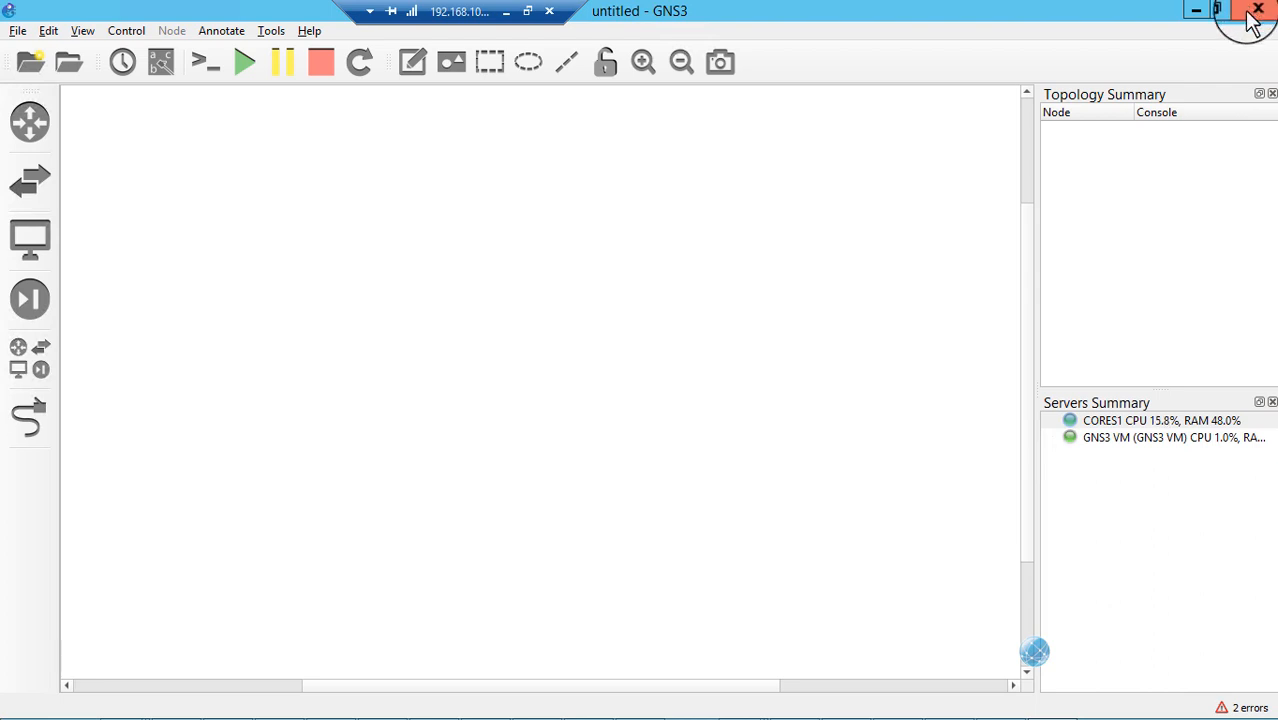
click(48, 30)
click(100, 119)
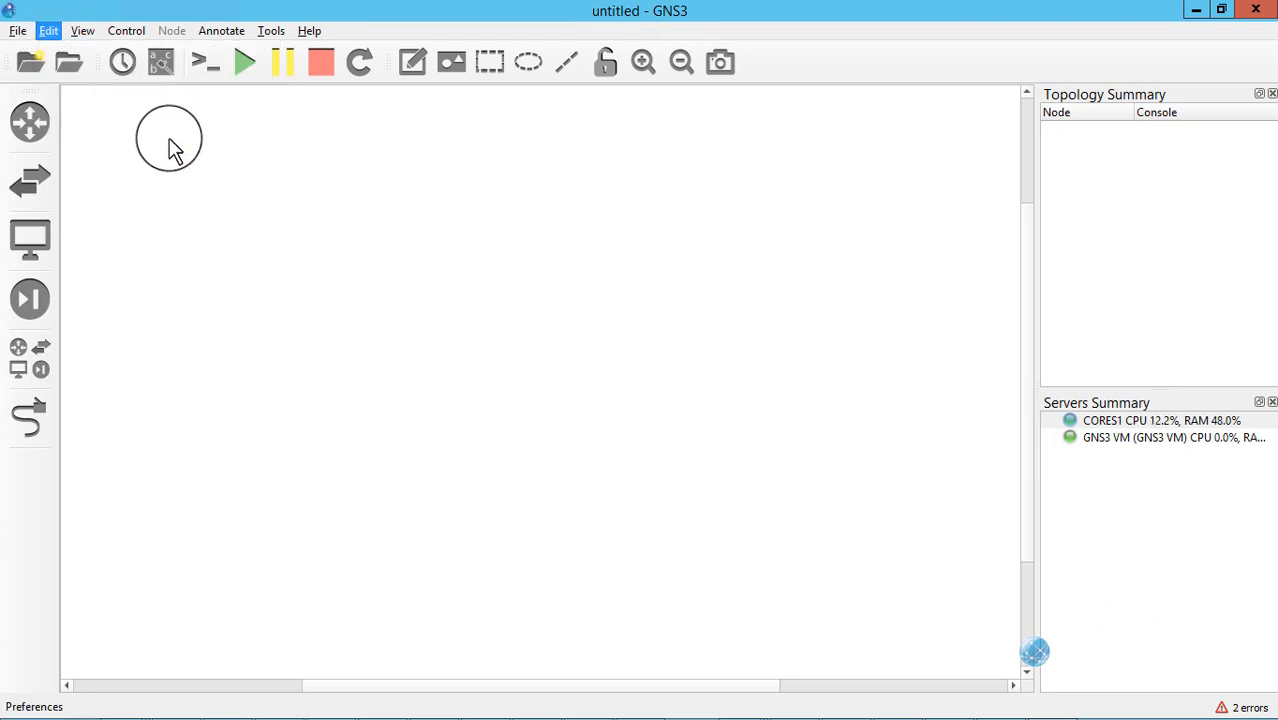
click(145, 95)
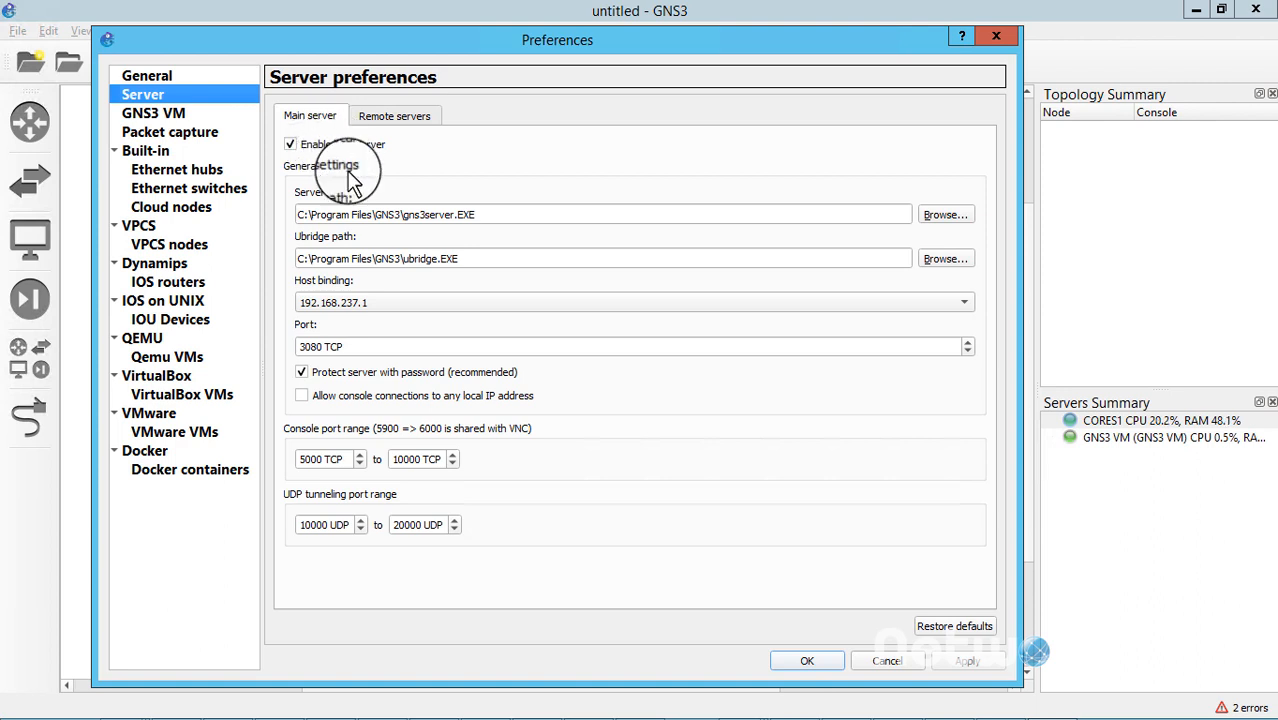
click(445, 303)
click(445, 305)
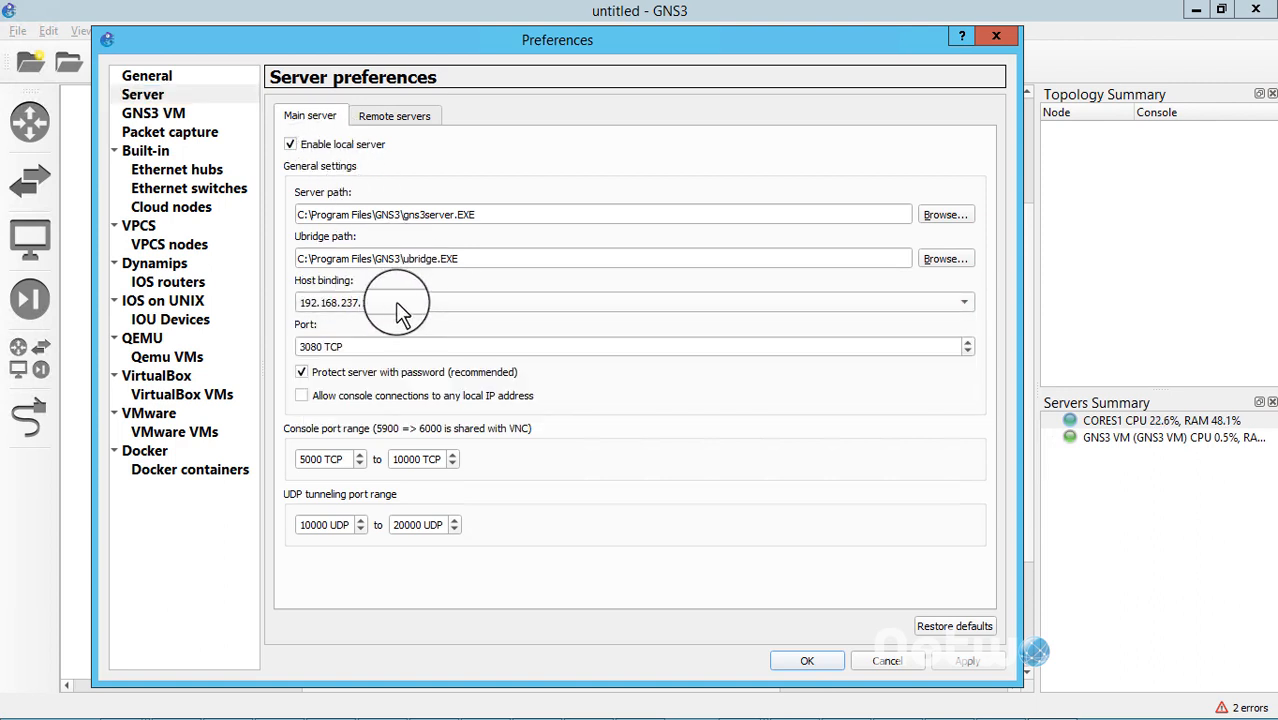
click(150, 112)
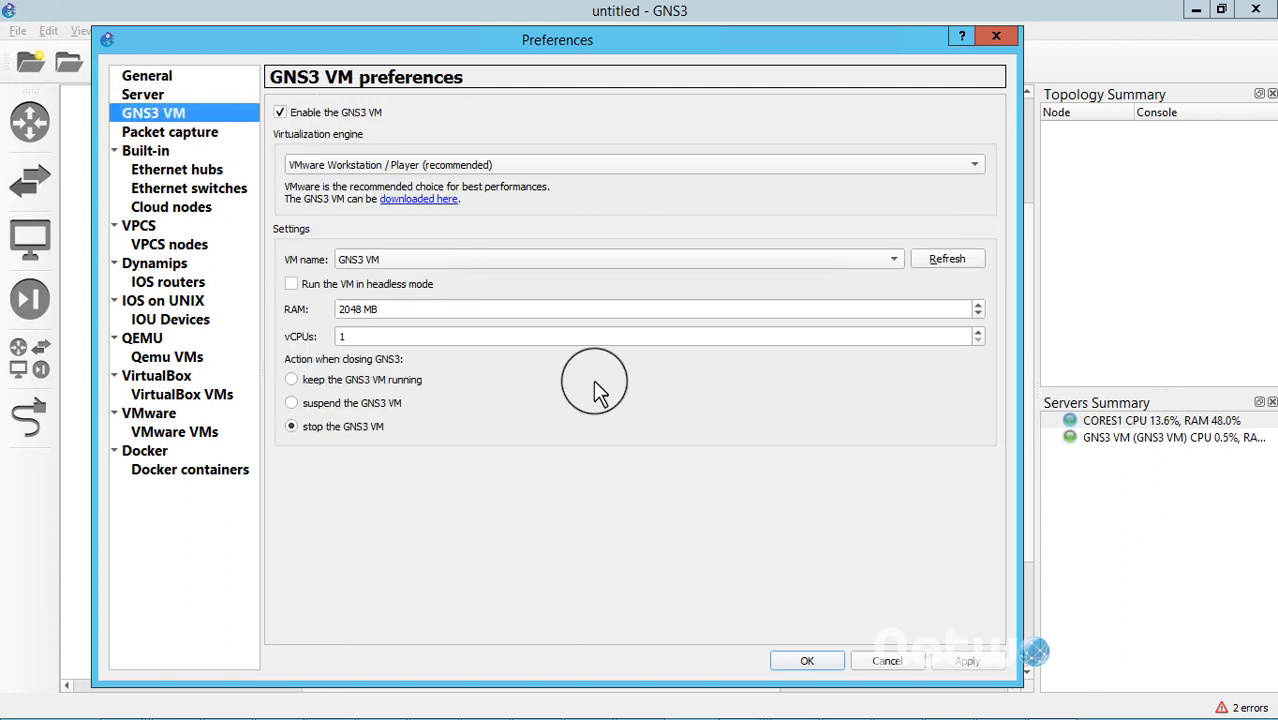
click(818, 662)
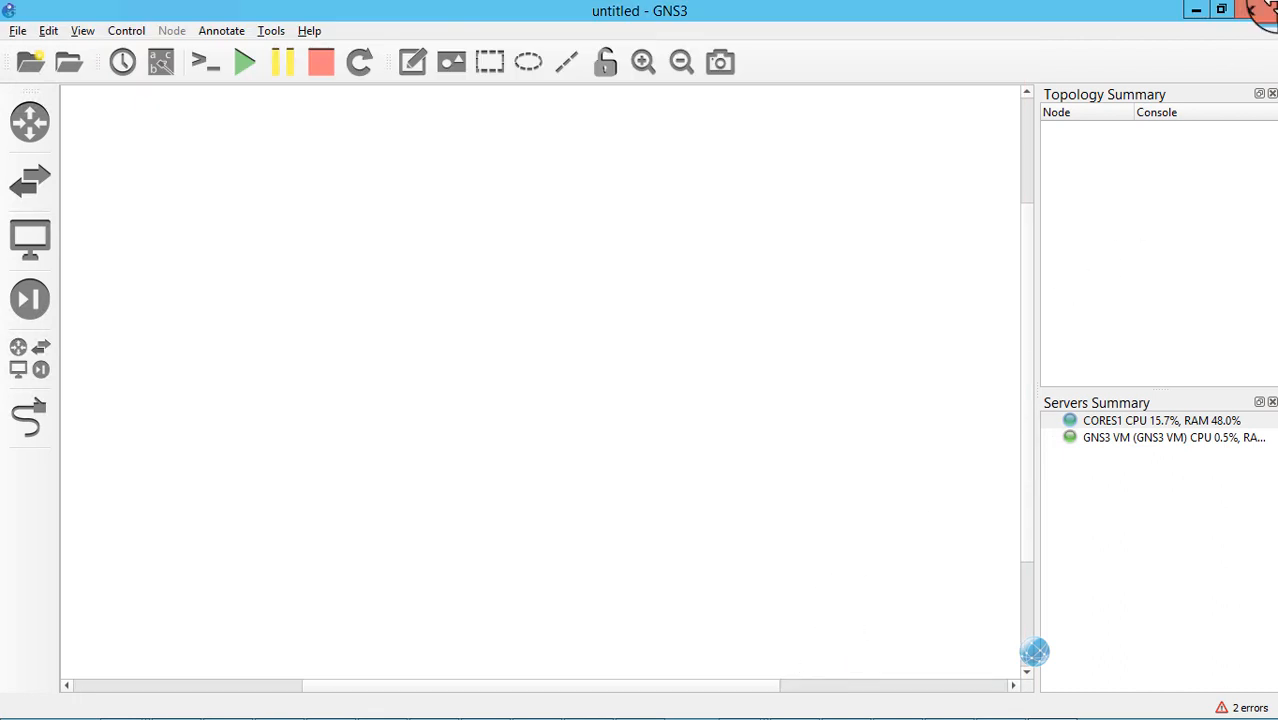
Exit GNS3 and check the power state of the GNS3 VM in VMware Workstation, leaving that window minimized
click(1257, 14)
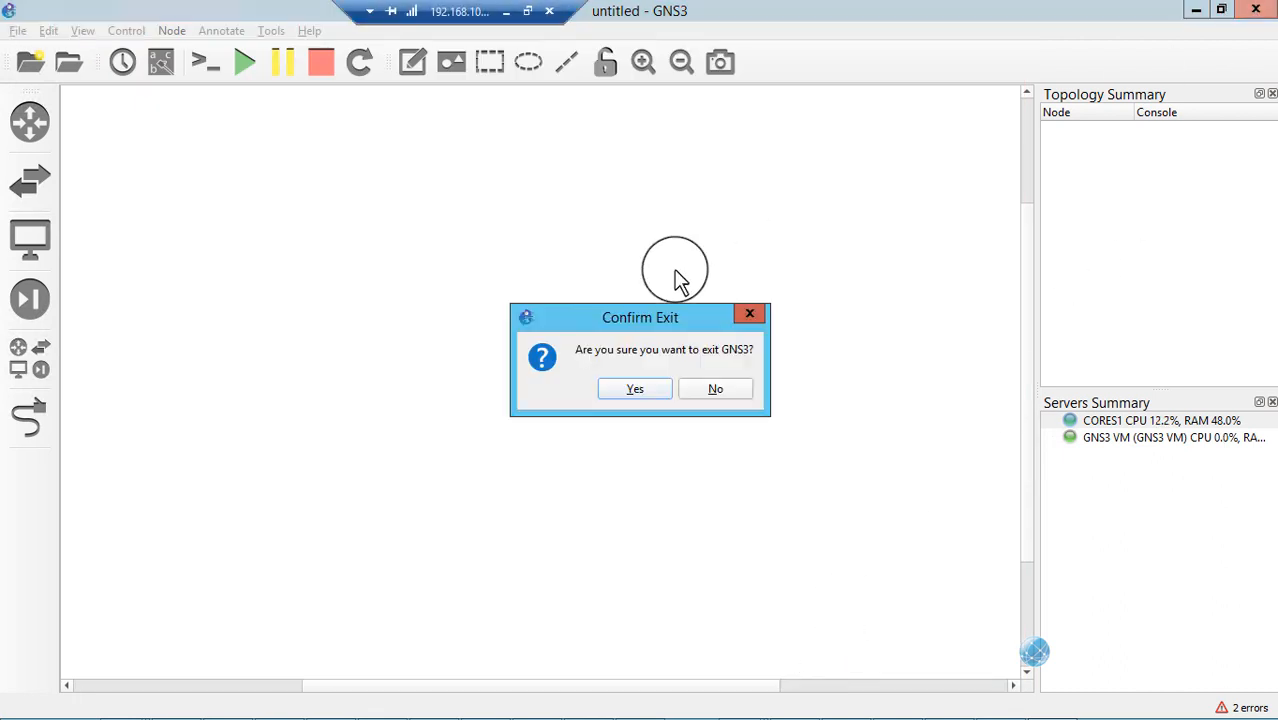
click(636, 386)
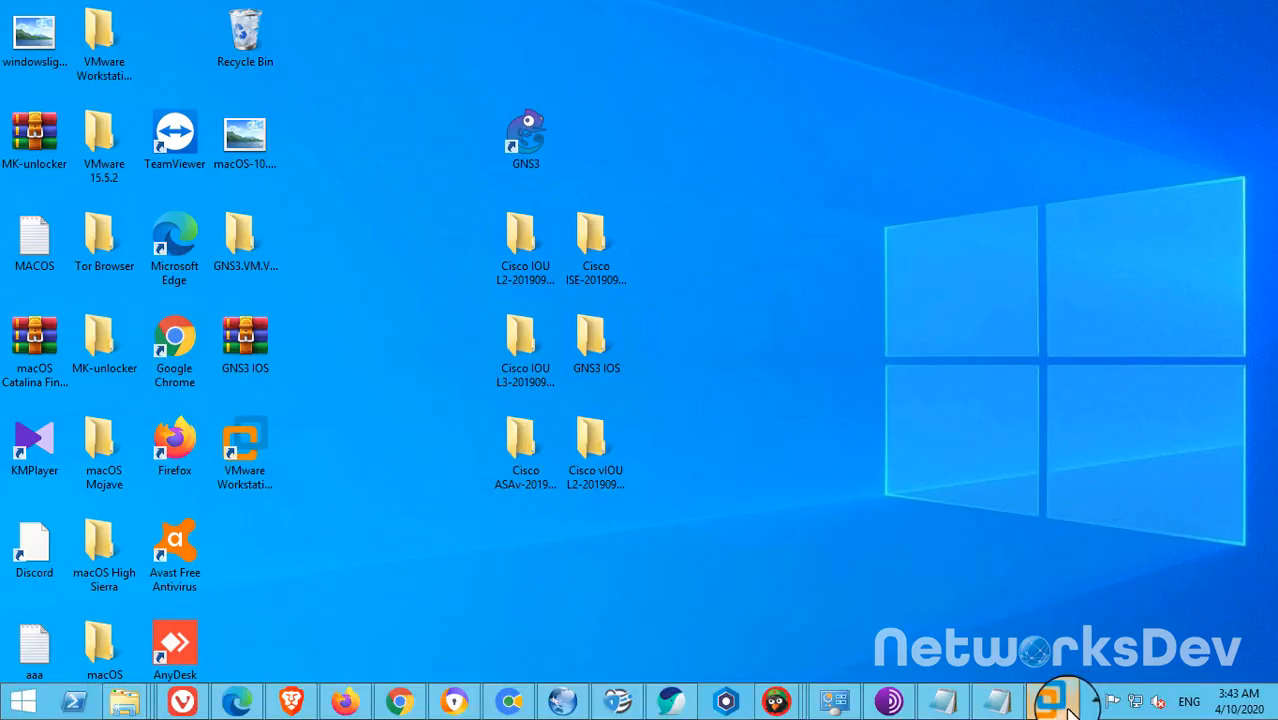
click(1066, 703)
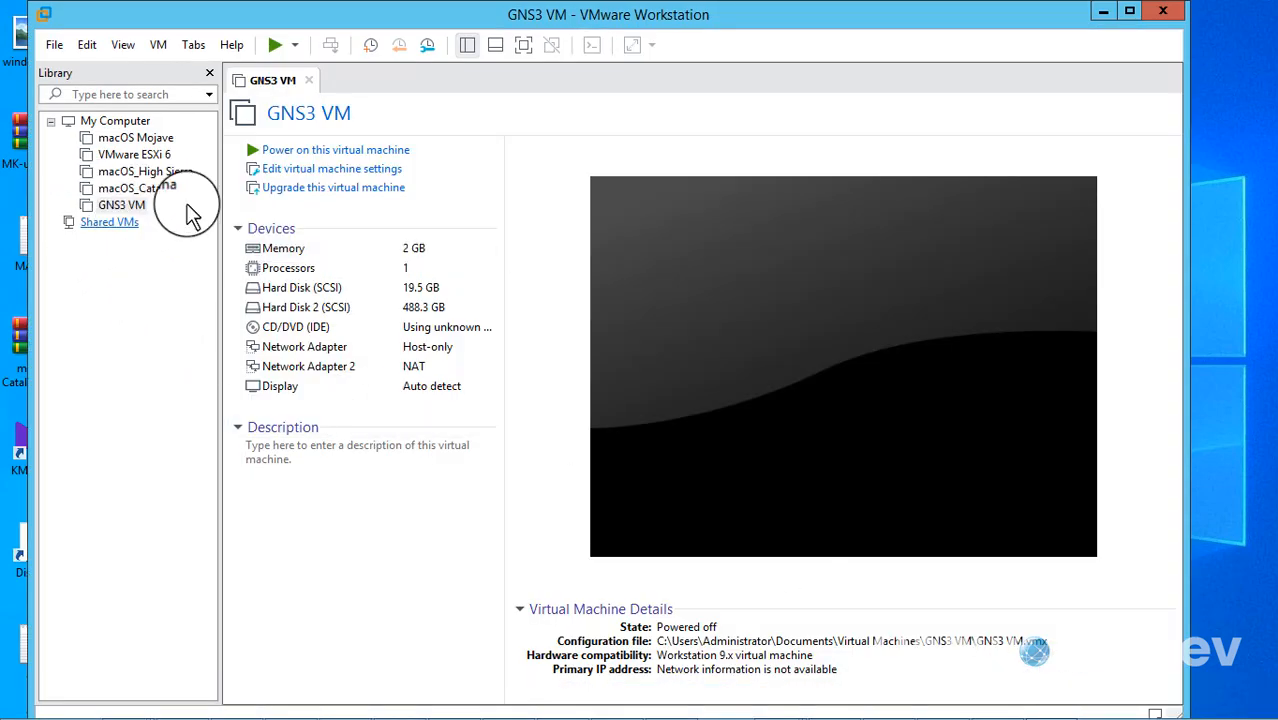
click(1103, 11)
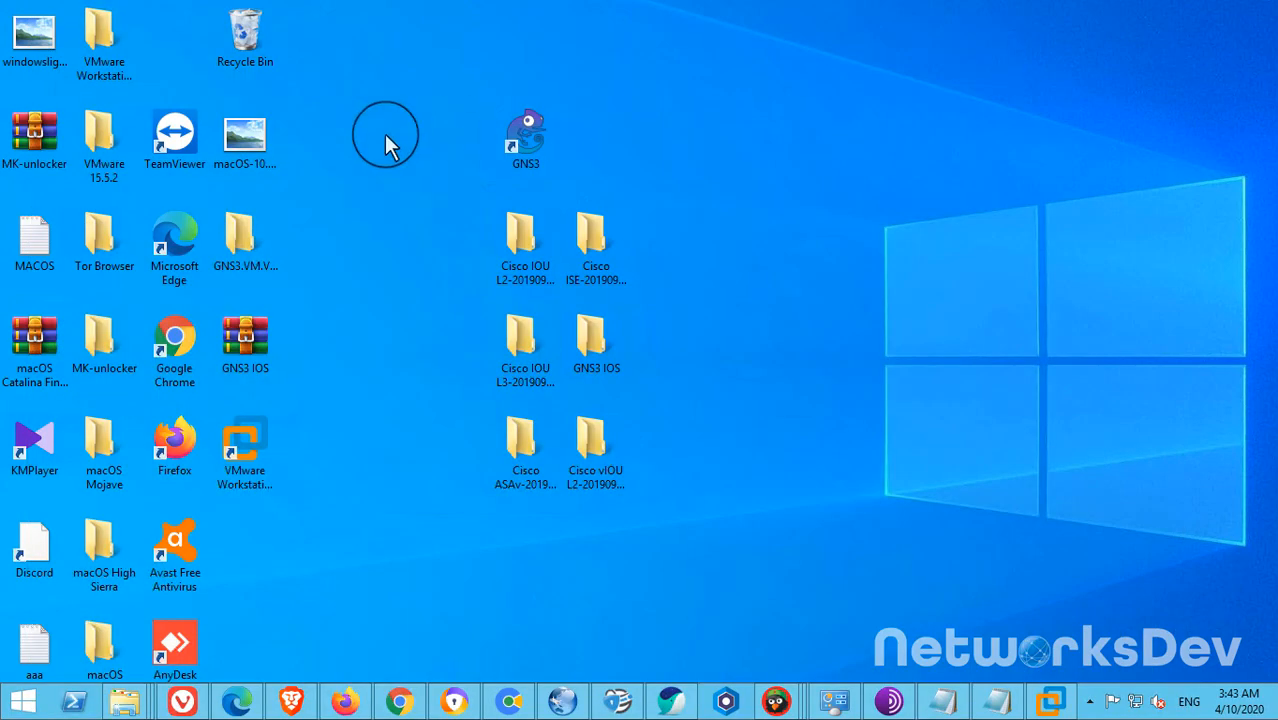
Relaunch GNS3 from the desktop and move the VMware Workstation window aside to uncover the Servers Summary
double_click(535, 135)
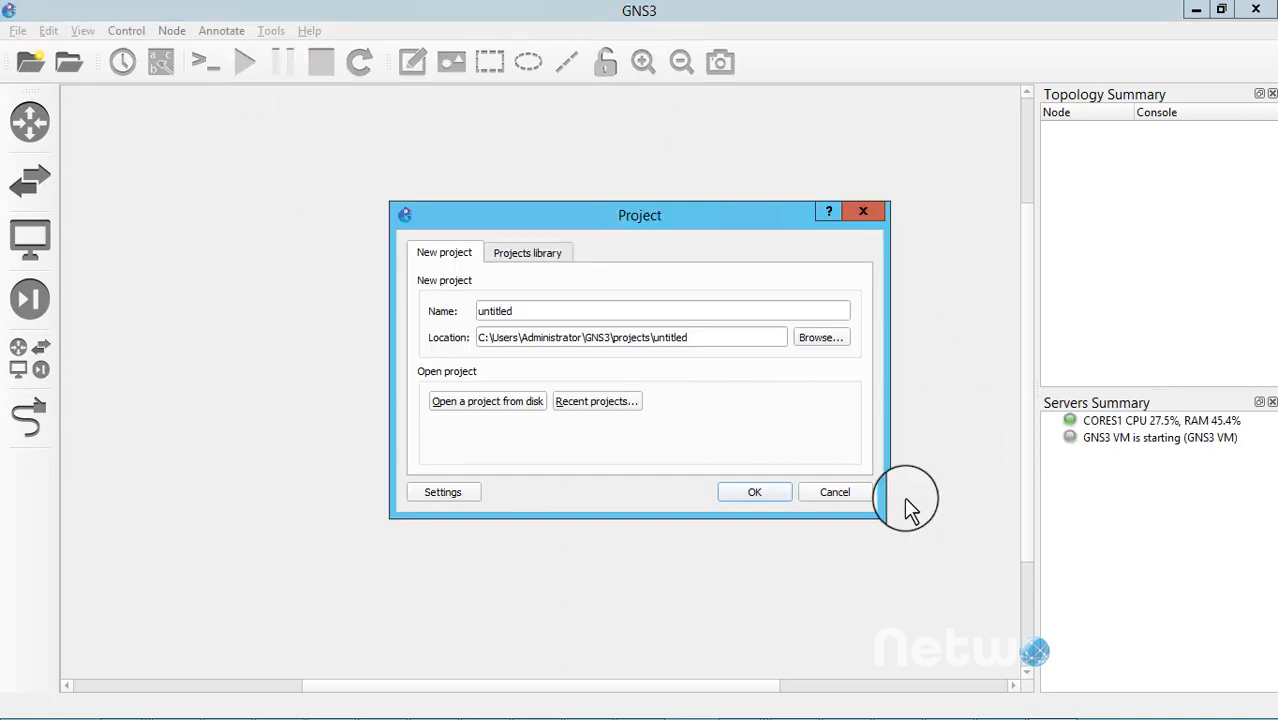
click(835, 492)
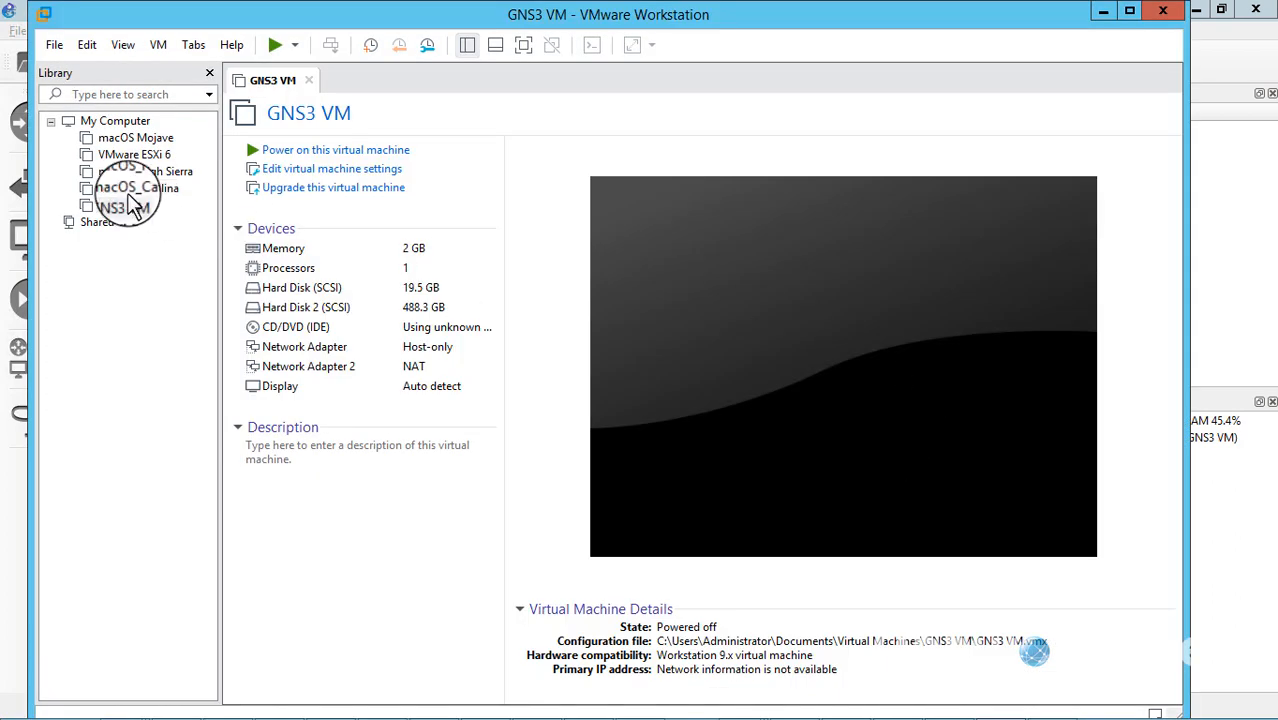
click(728, 198)
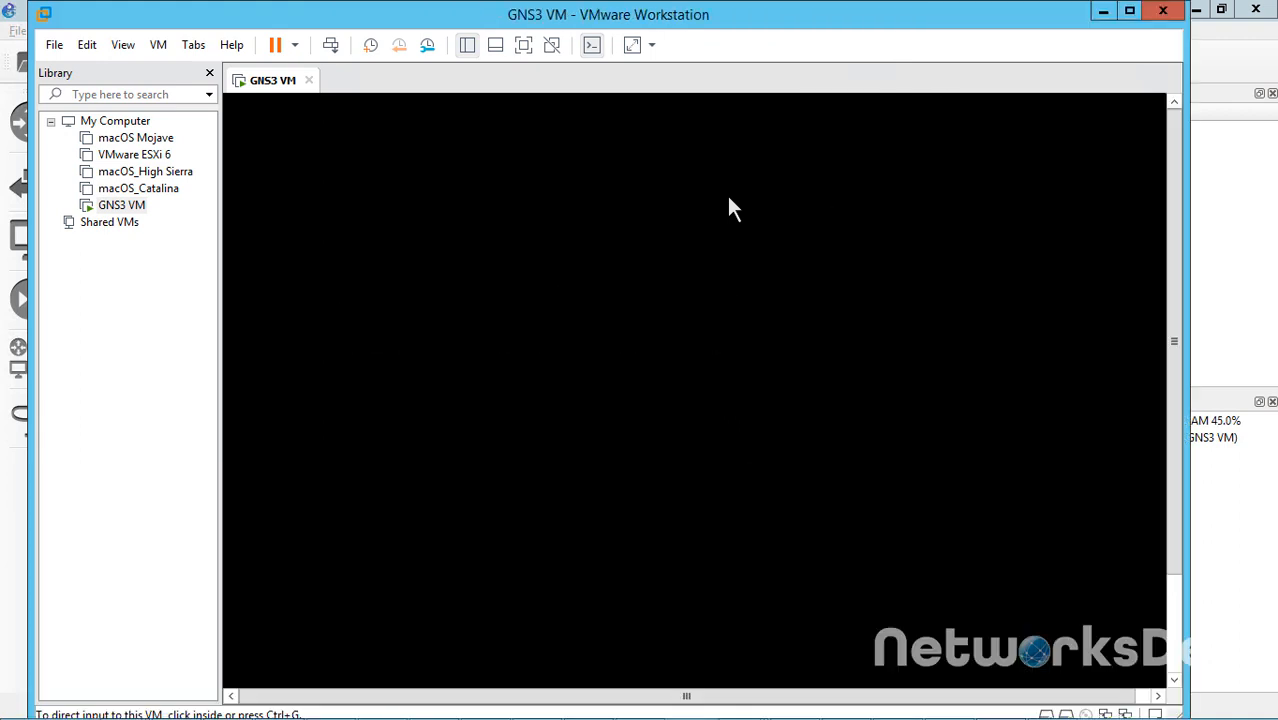
drag(1025, 28, 825, 32)
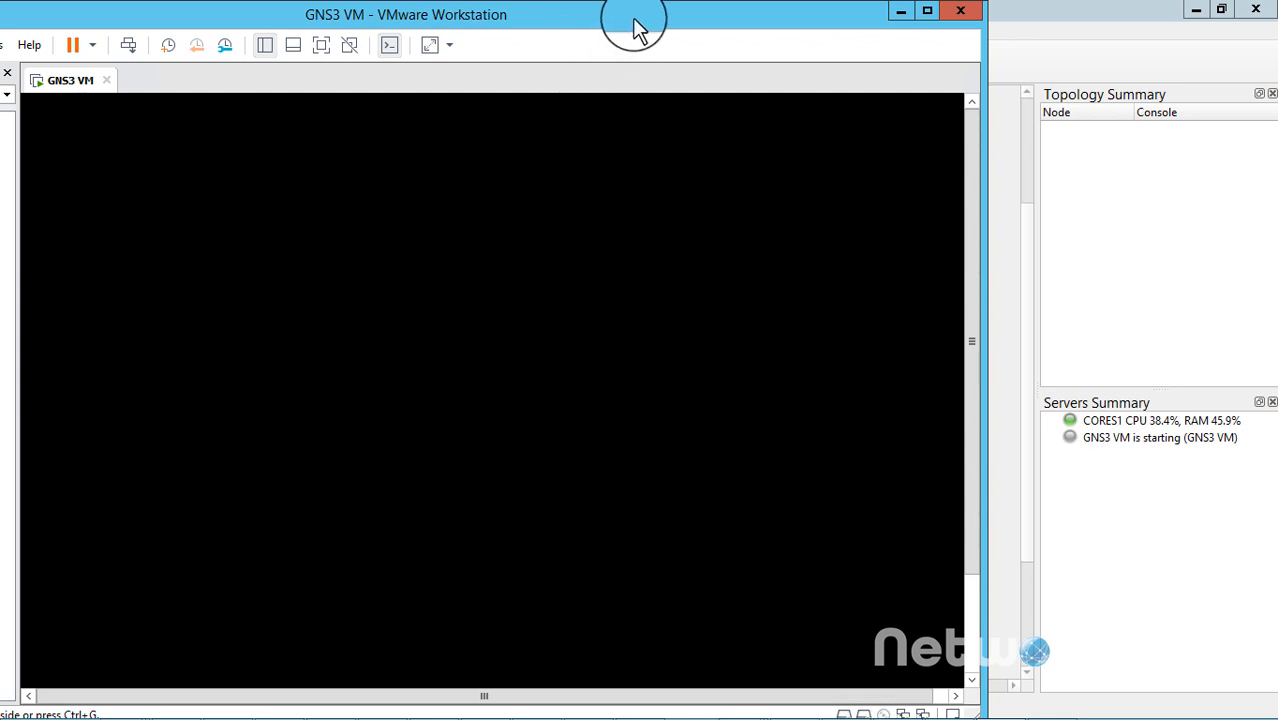
drag(638, 28, 671, 28)
Switch back to GNS3 and create a new project named untitled, overwriting the existing one
click(1073, 437)
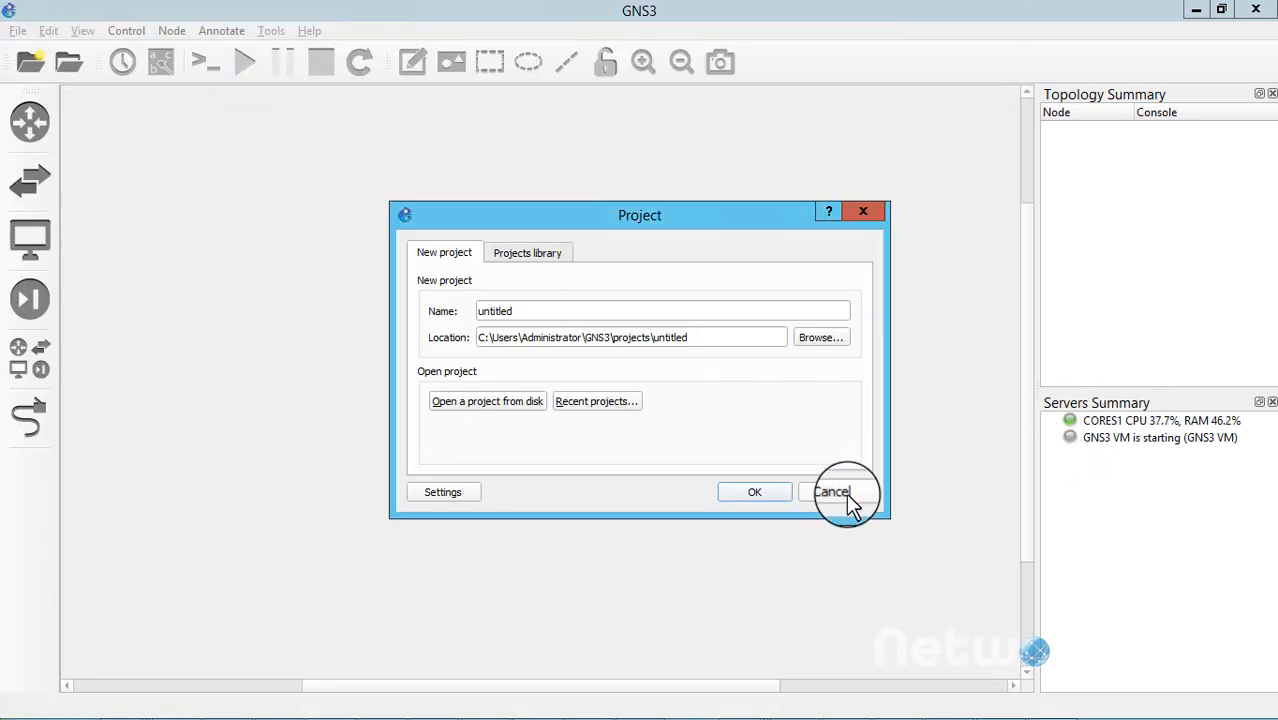
click(758, 497)
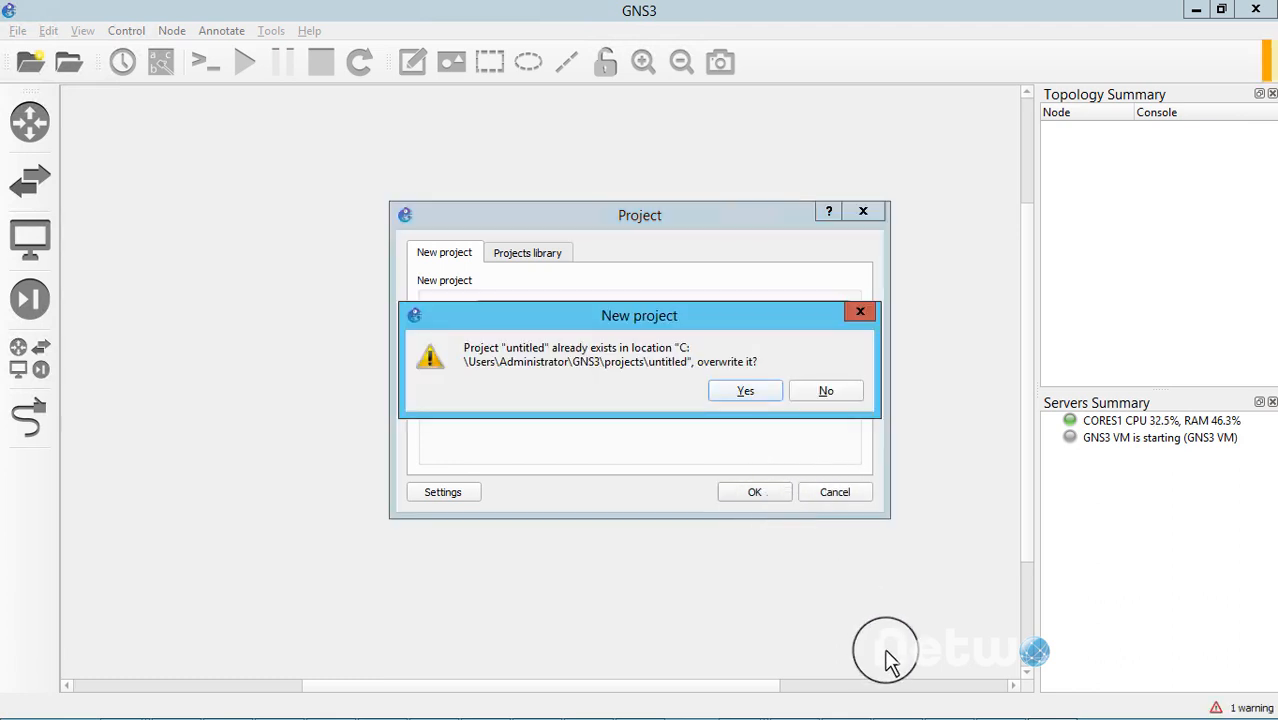
click(750, 393)
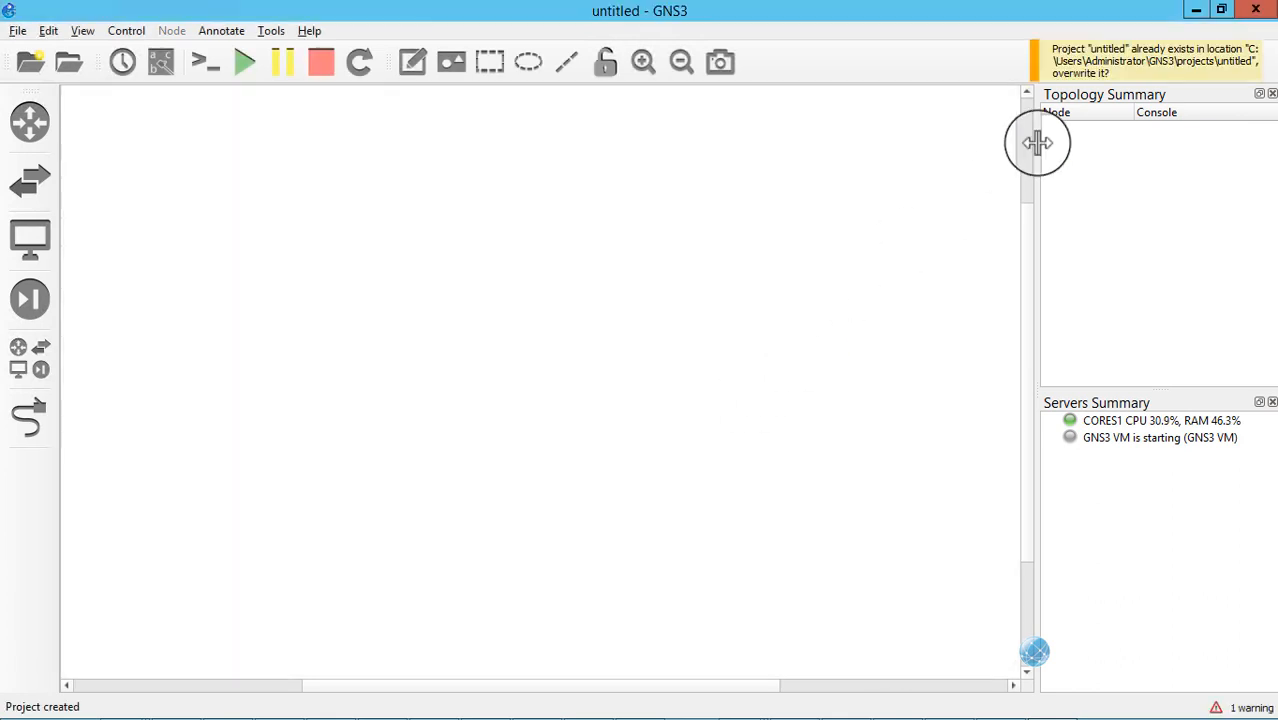
Watch the GNS3 VM boot in a narrowed VMware Workstation window beside the GNS3 Servers Summary, and minimize that window
mouse_move(1004, 700)
click(1050, 705)
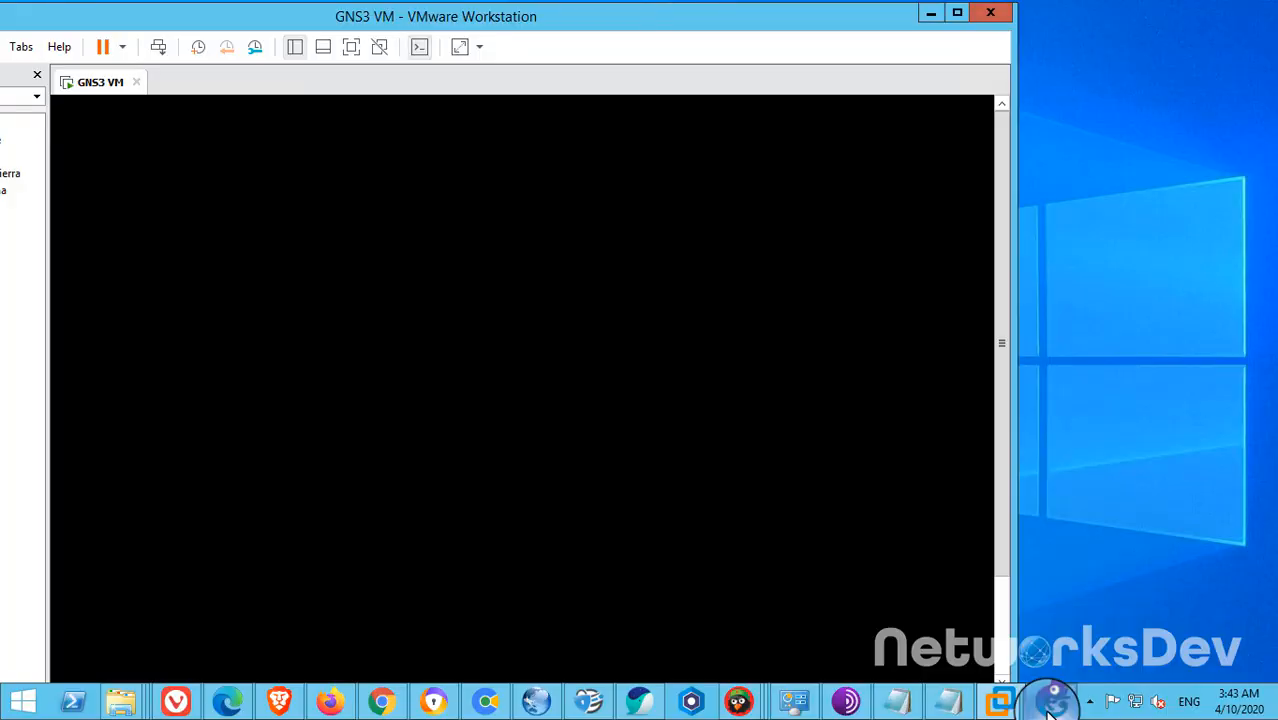
click(1052, 703)
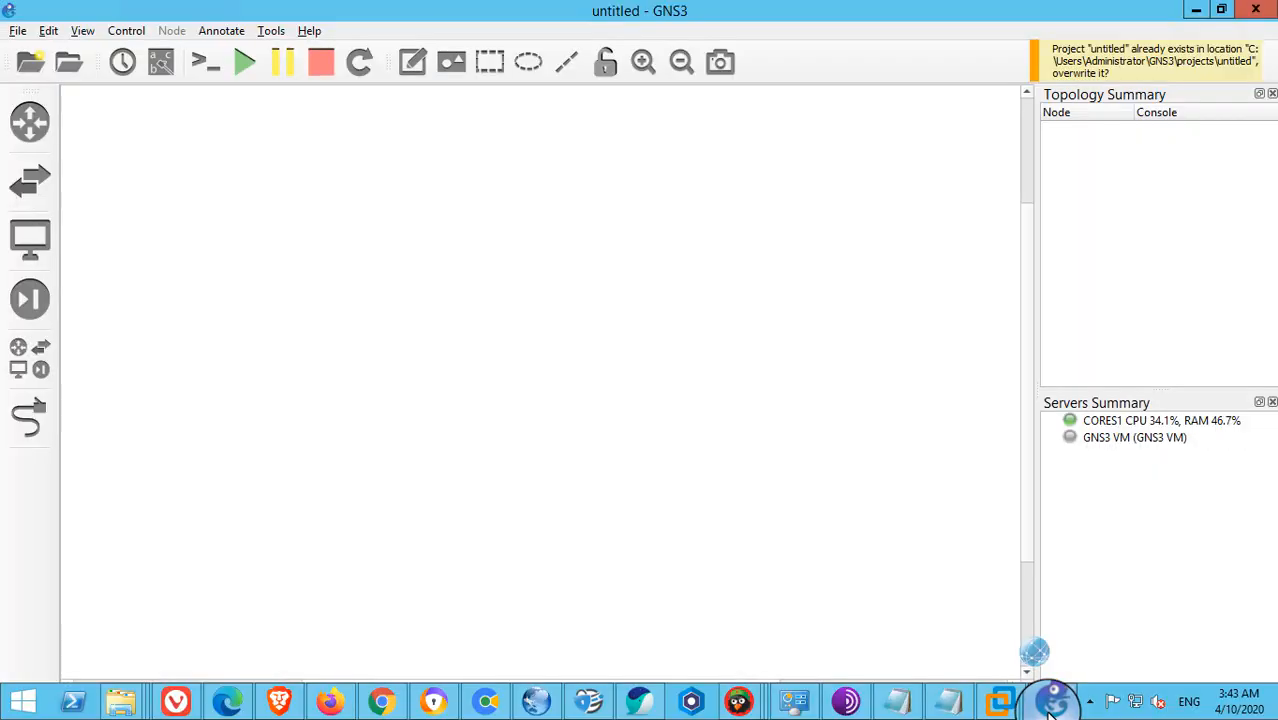
click(1000, 700)
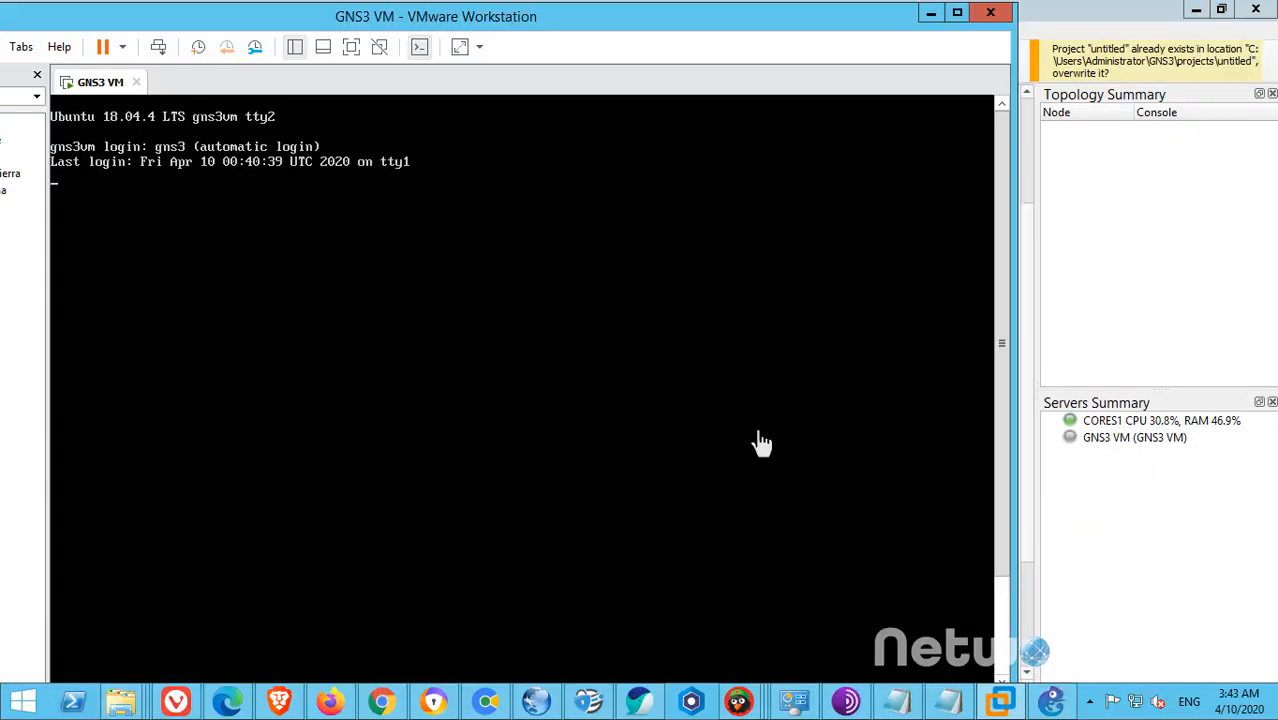
mouse_move(560, 10)
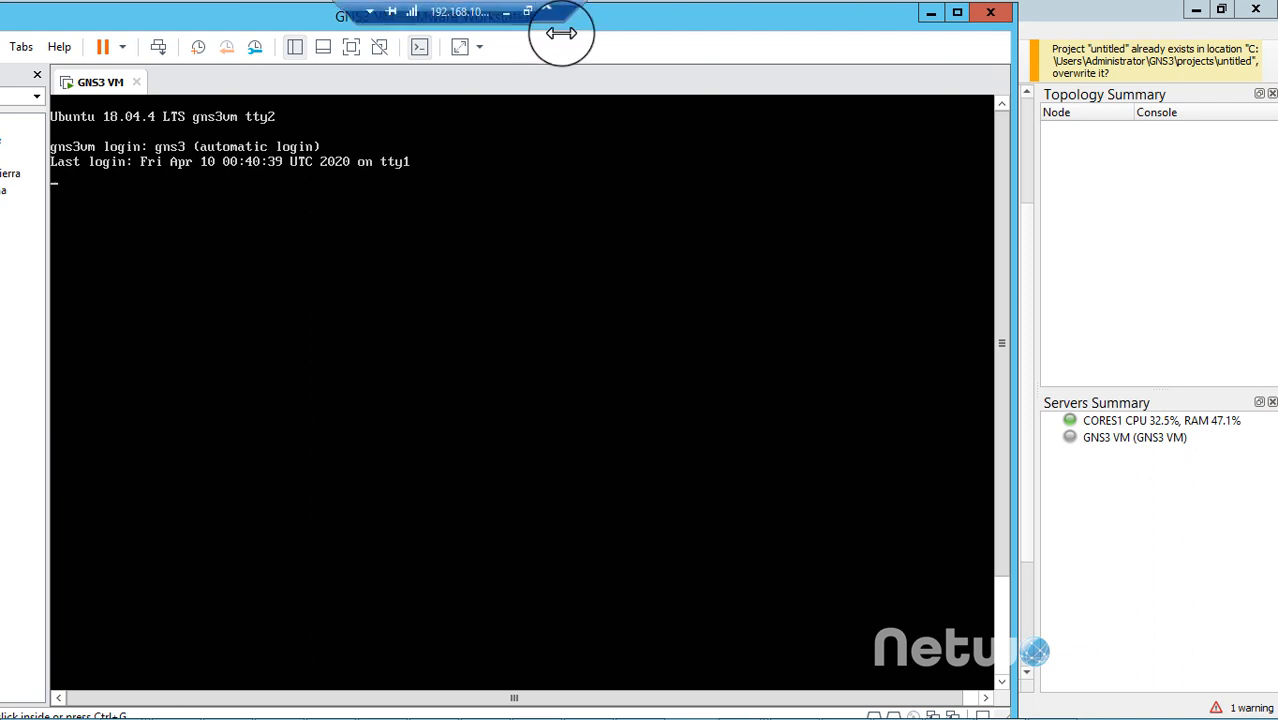
drag(610, 20, 610, 136)
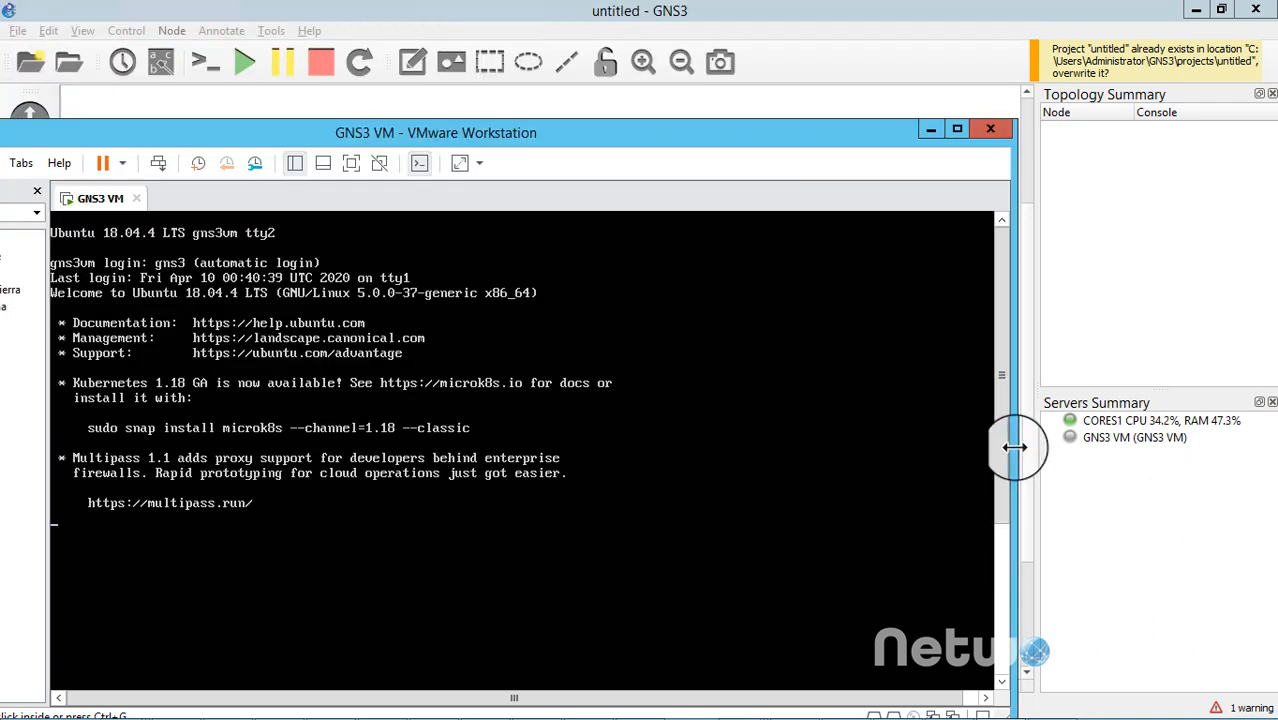
drag(1014, 447, 538, 370)
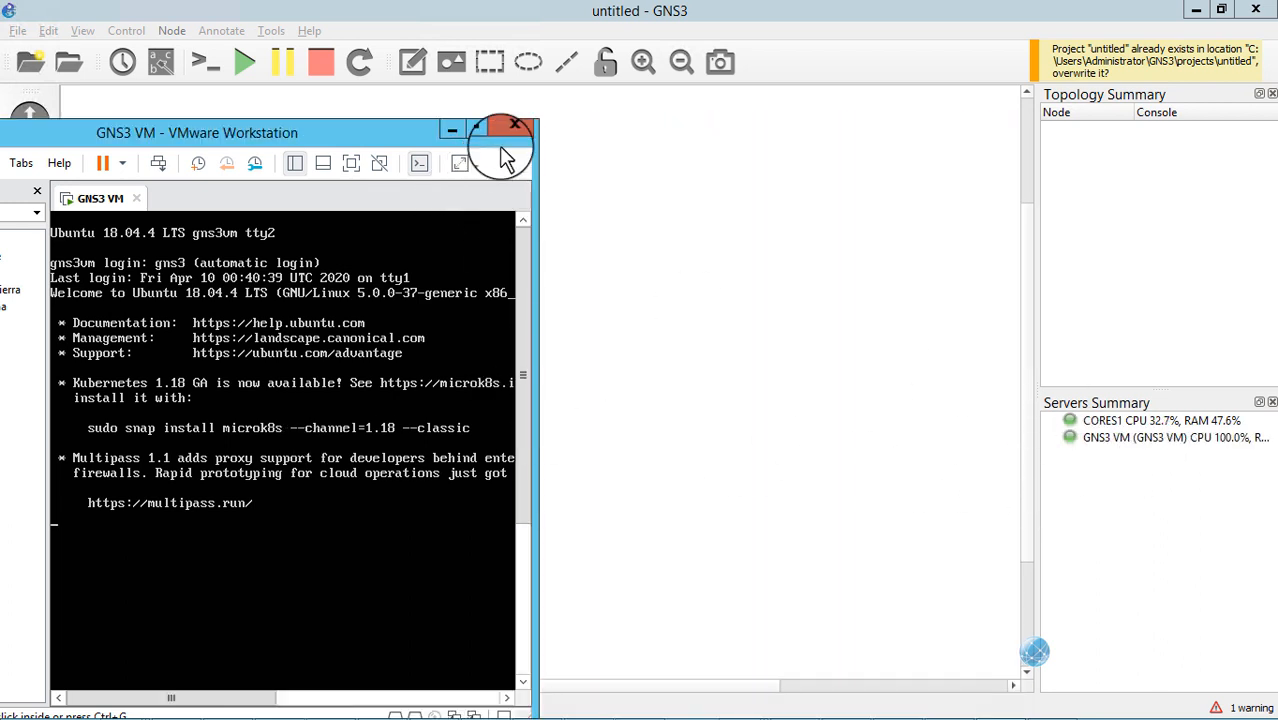
click(452, 130)
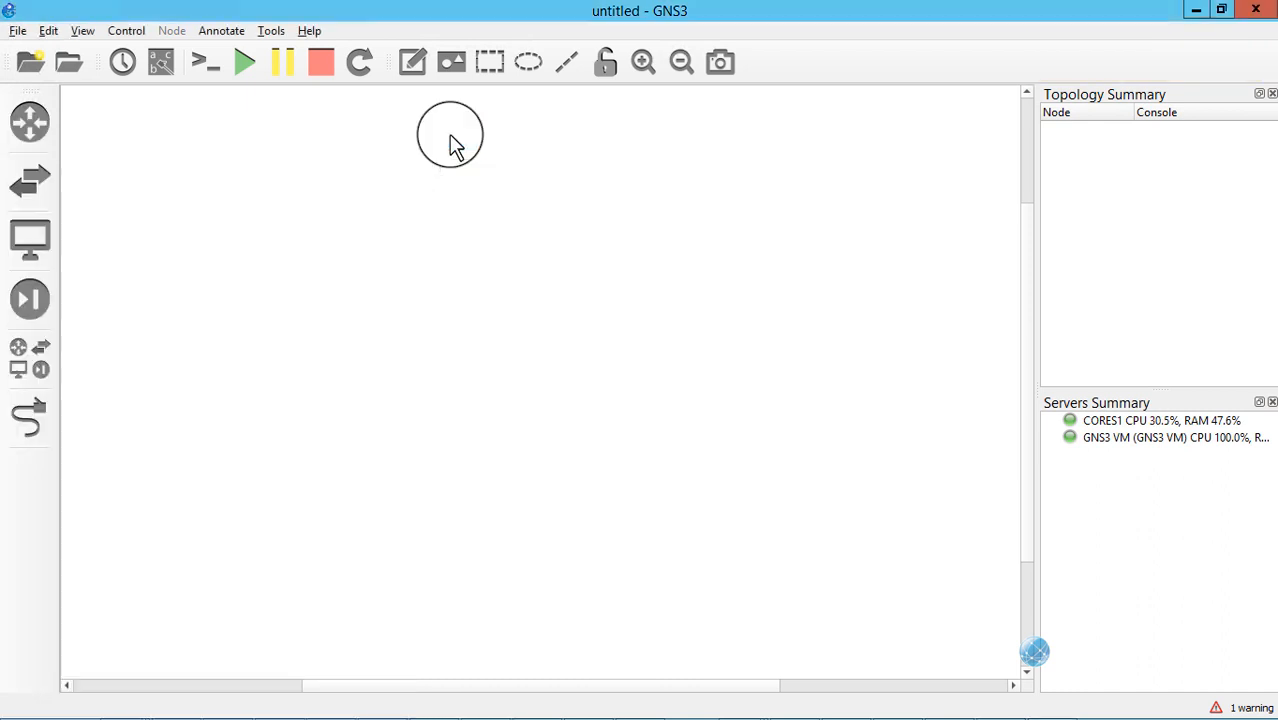